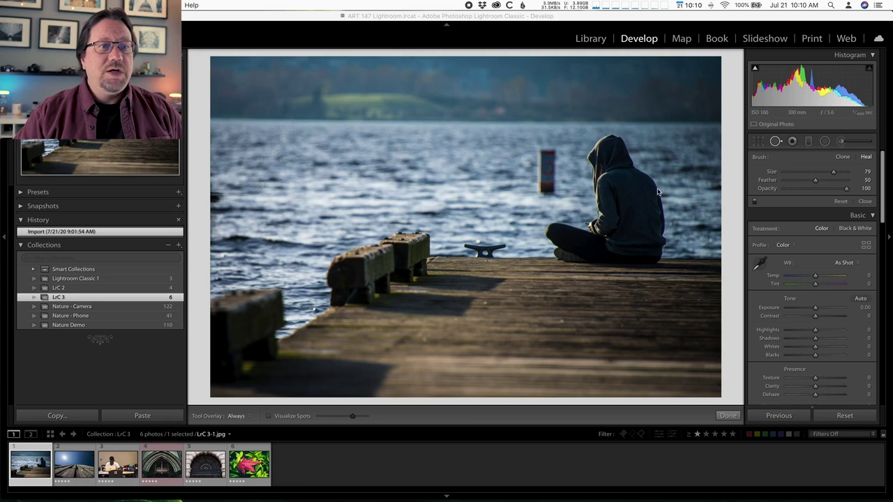
Step: Heal away the red post in the water with one brush stroke and close Spot Removal
left_click(776, 141)
left_click(776, 141)
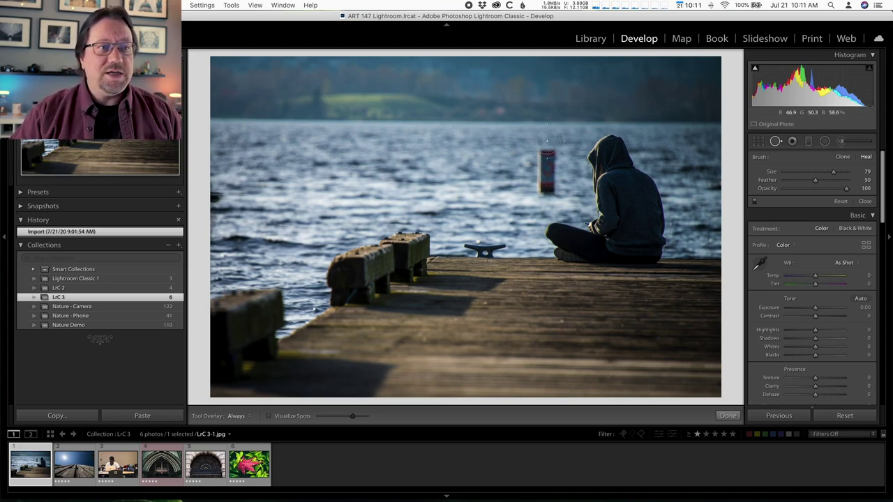
left_click_drag(546, 142, 547, 196)
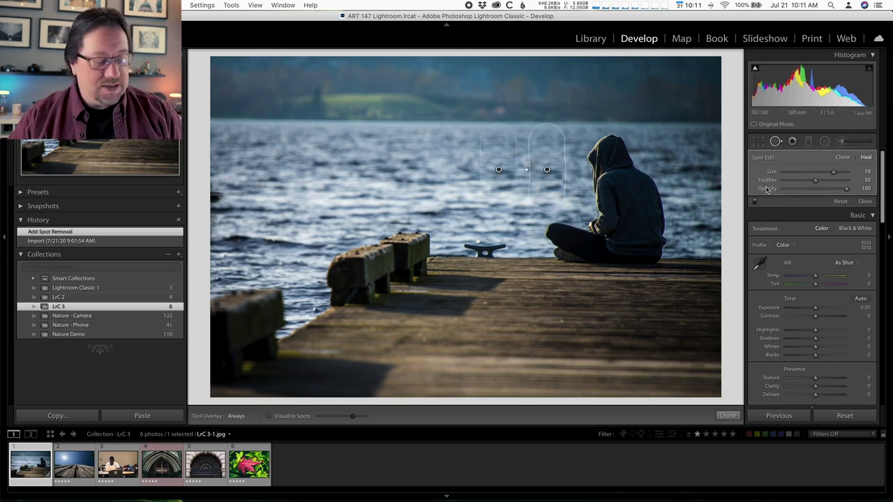
key("q")
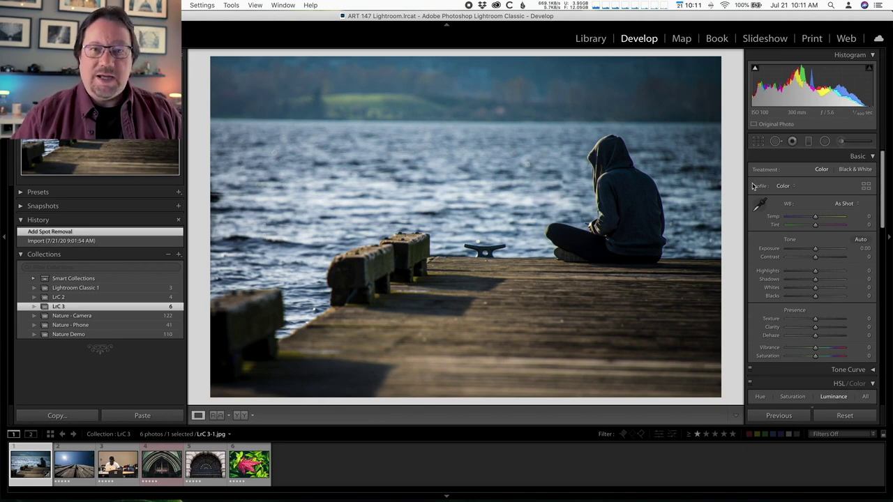
Step: Undo the post removal and reopen the Heal brush at size 79, feather 50, opacity 100
key("super+z")
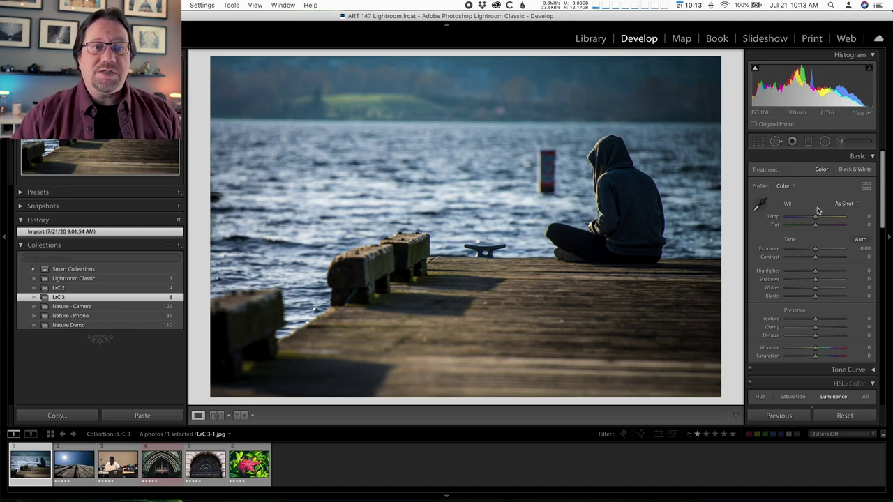
left_click(776, 142)
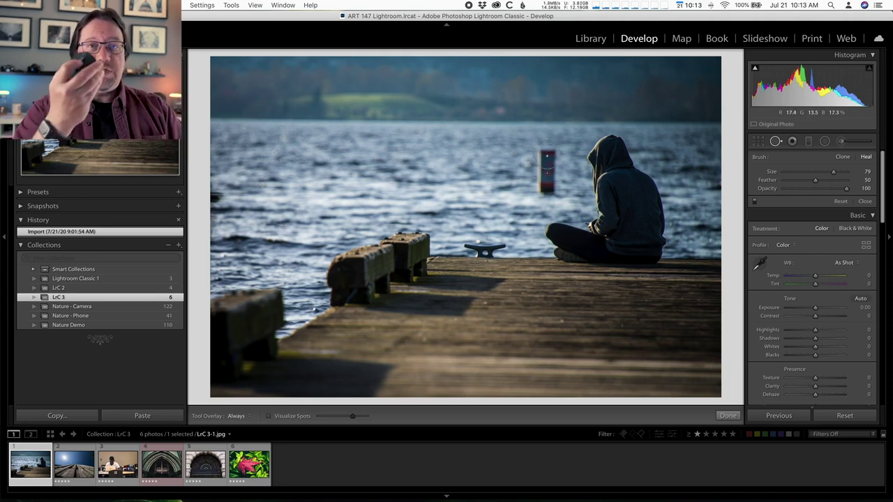
Step: Scroll over the dock photo with the Heal brush ready at size 79
scroll(547, 164, "up", 2)
Step: Adjust the Heal brush size with the scroll wheel until it settles at 80
scroll(548, 159, "down", 2)
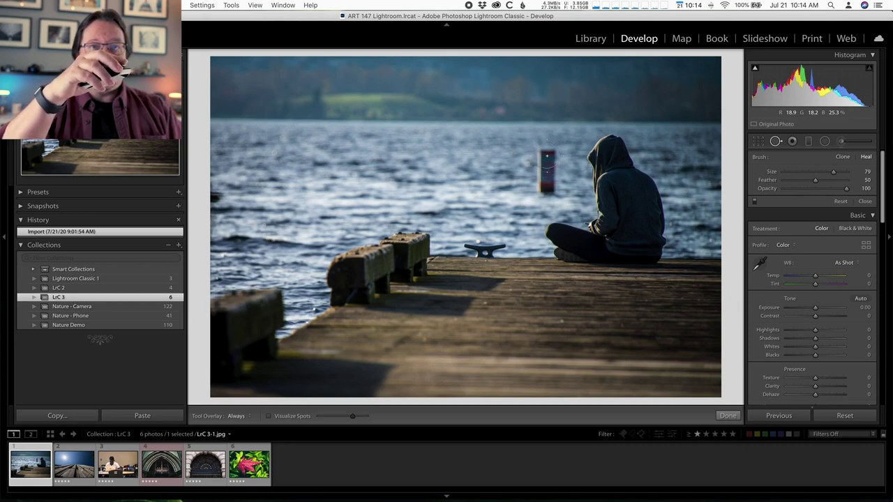
scroll(548, 158, "up", 3)
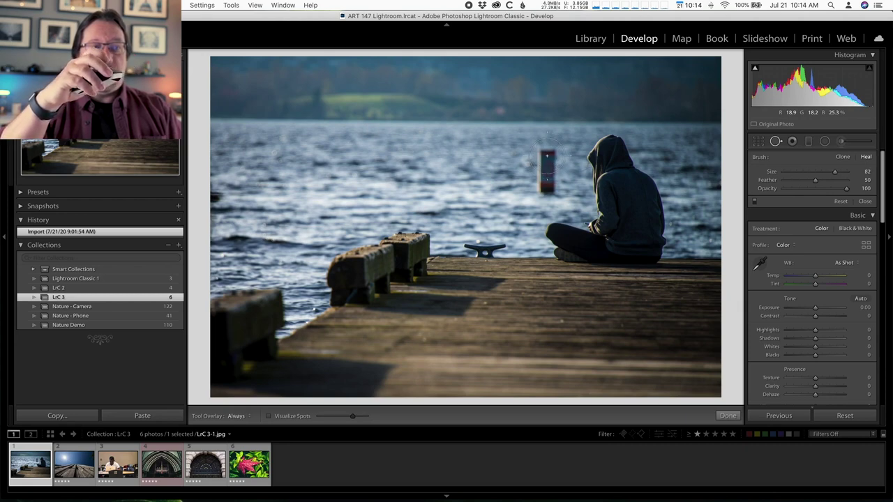
scroll(547, 157, "up", 2)
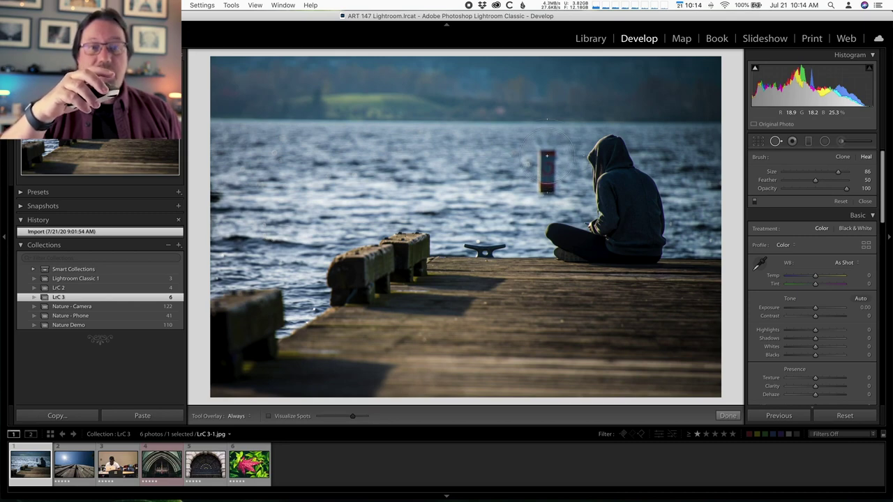
scroll(547, 156, "down", 5)
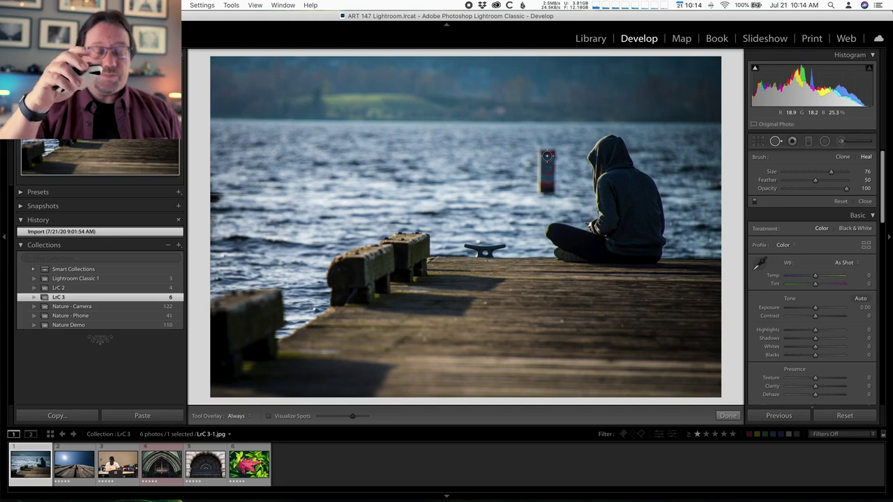
scroll(547, 156, "up", 2)
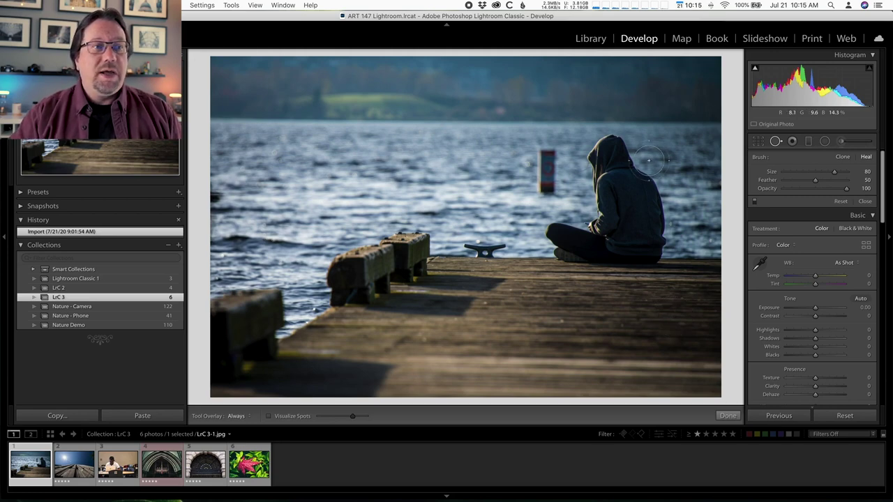
Step: Scroll the Heal brush size back down to 79, leaving the buoy unhealed
scroll(548, 155, "down", 1)
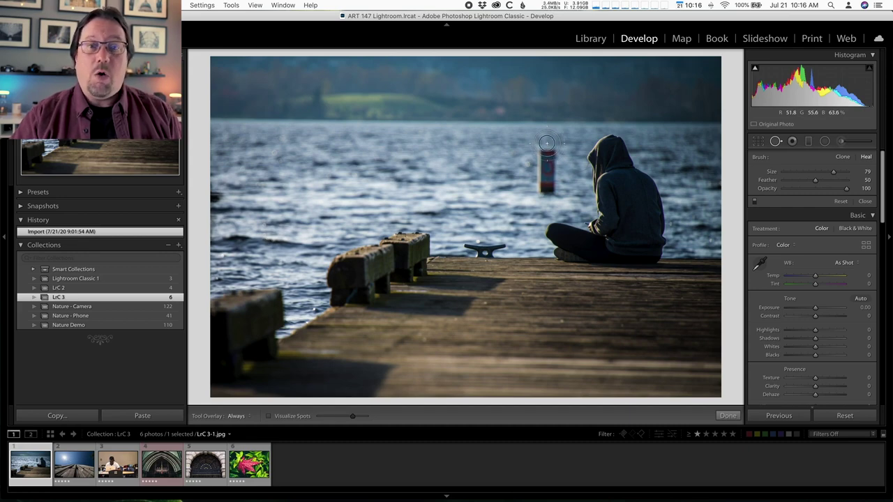
Step: Paint a heal stroke down over the red buoy, patching it with water from its left
left_click_drag(546, 143, 545, 194)
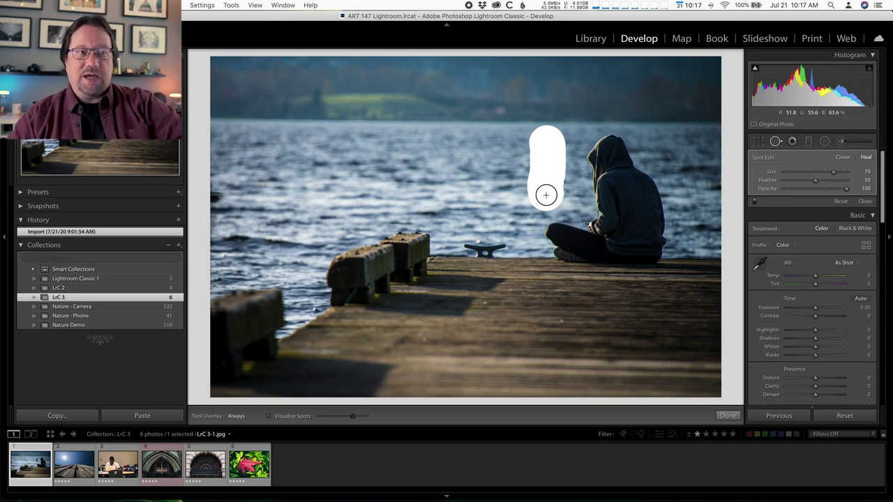
left_click_drag(546, 195, 547, 196)
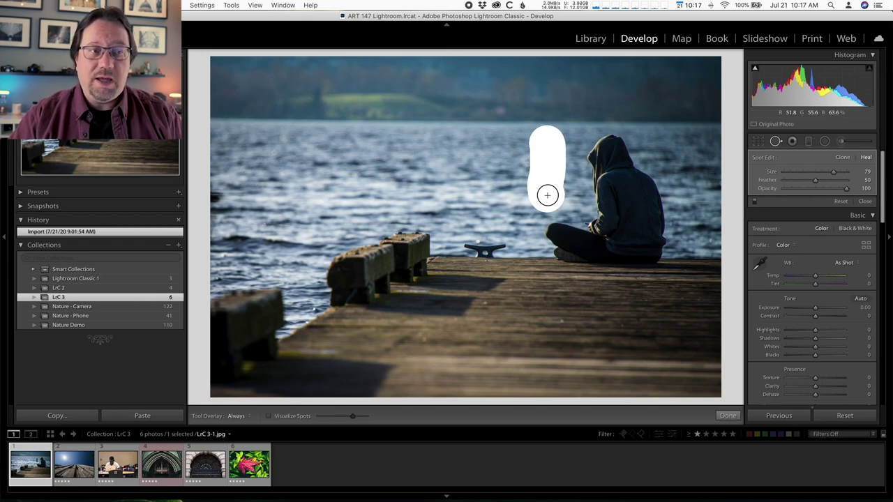
left_click_drag(547, 195, 546, 195)
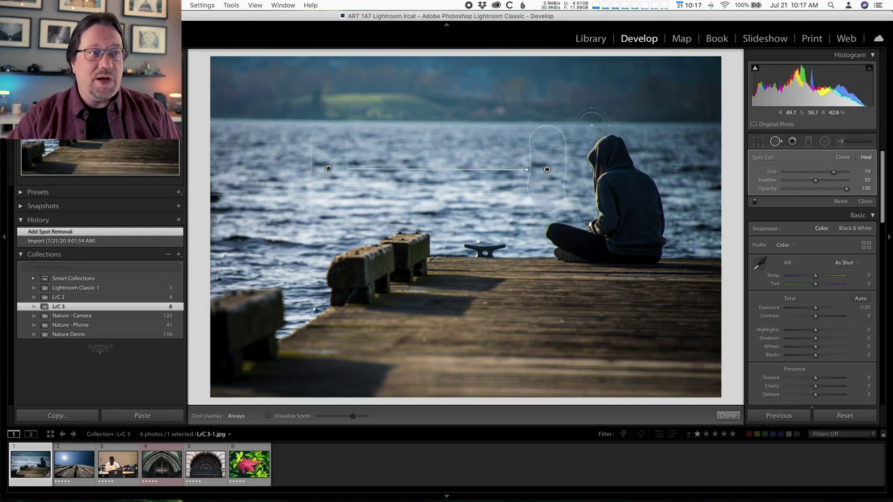
Step: Move the buoy patch's source up onto the far shoreline
mouse_move(325, 168)
left_mouse_down()
mouse_move(407, 84)
mouse_move(409, 106)
left_mouse_up()
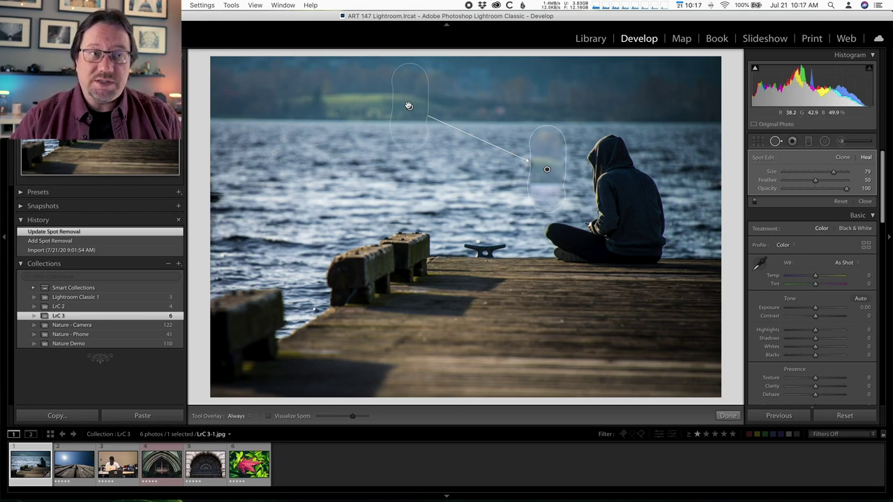
Step: Drag the buoy patch source back down into the water just left of the buoy
mouse_move(409, 105)
left_mouse_down()
mouse_move(383, 155)
mouse_move(387, 167)
left_mouse_up()
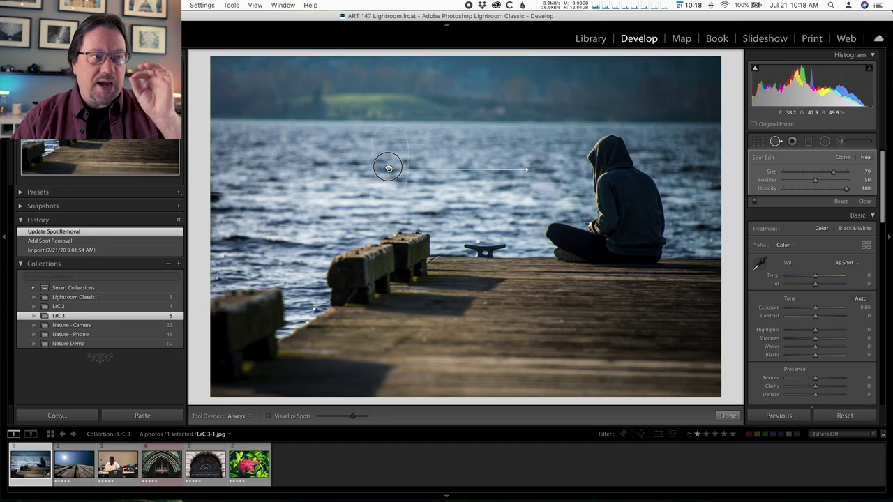
left_click_drag(388, 168, 379, 168)
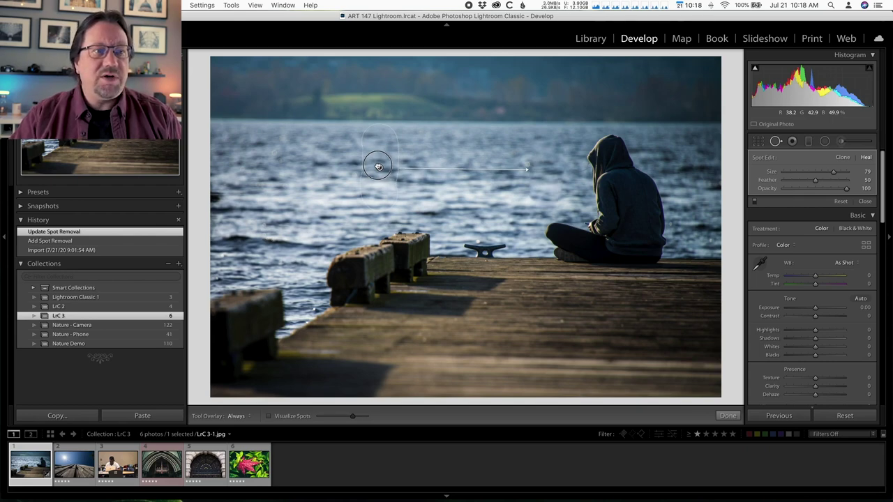
left_click_drag(378, 166, 379, 166)
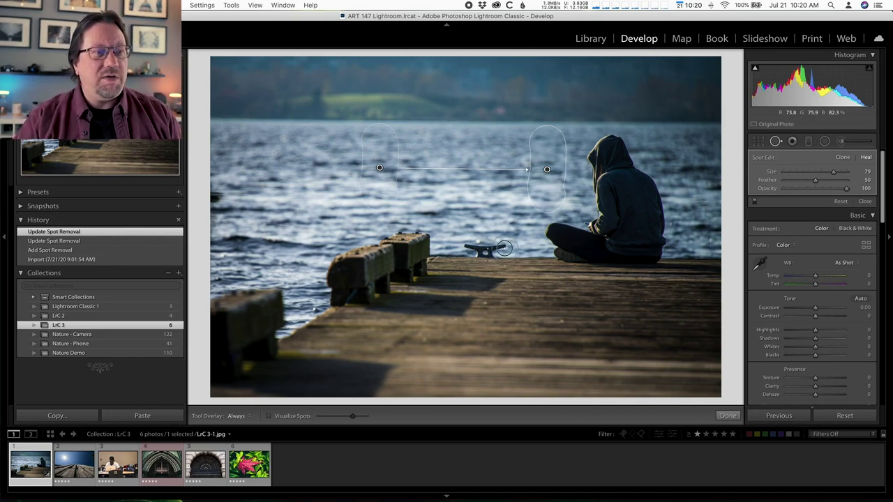
left_click_drag(503, 248, 466, 246)
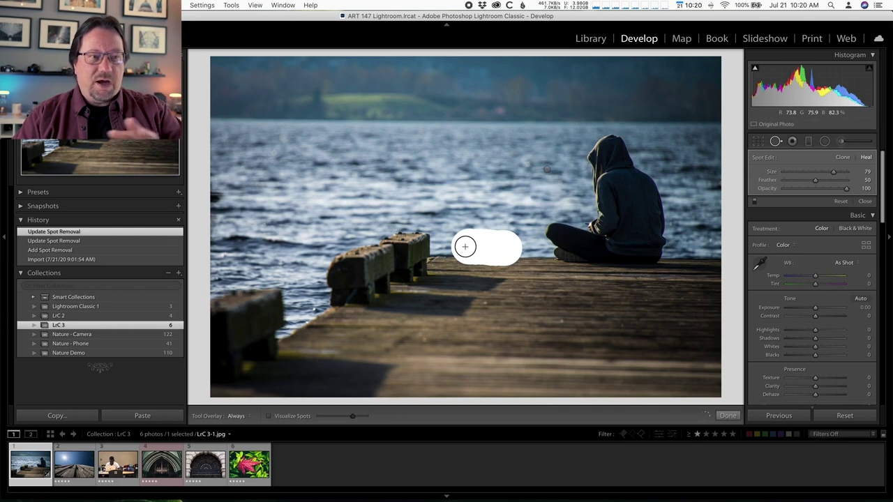
Step: Heal the dock cleat, shift its source onto nearby dock planks, then delete that spot
left_click_drag(465, 246, 465, 245)
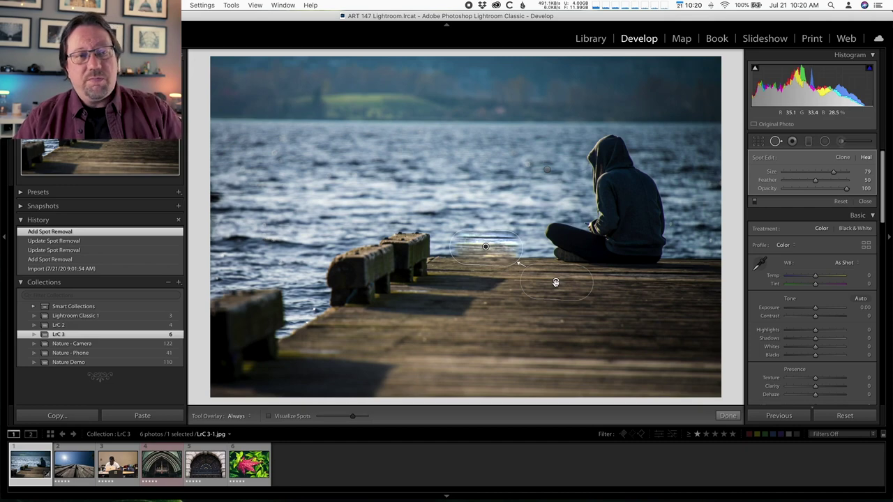
mouse_move(555, 282)
left_mouse_down()
mouse_move(652, 277)
mouse_move(689, 265)
mouse_move(699, 251)
left_mouse_up()
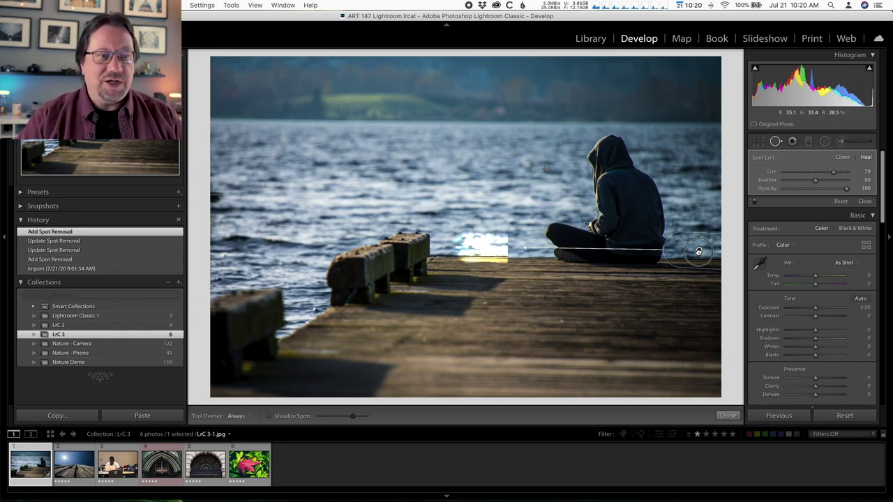
left_click_drag(698, 251, 515, 248)
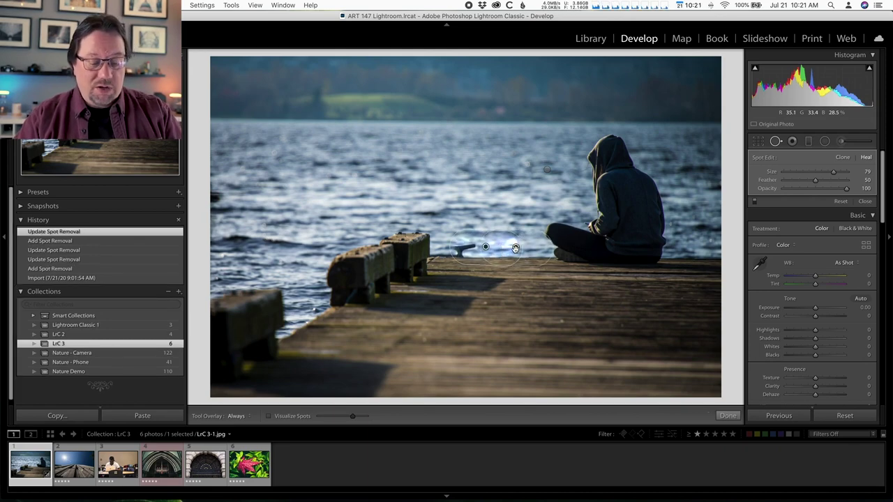
key("Delete")
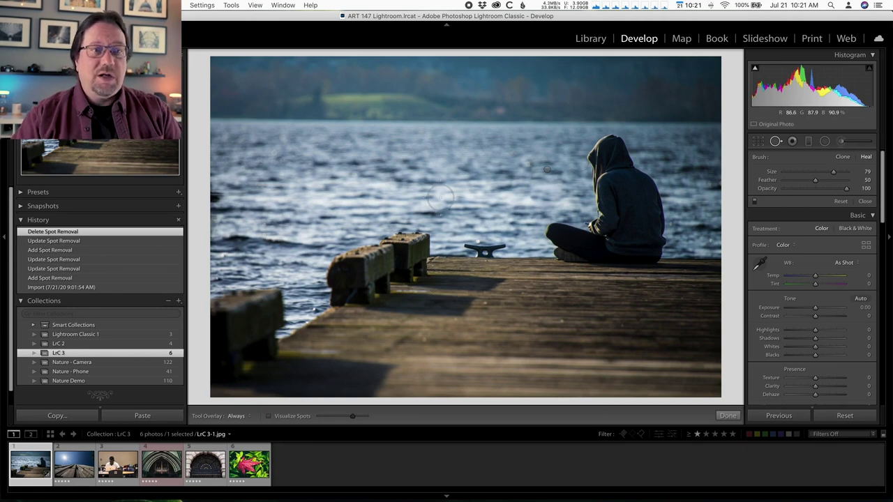
Step: Compare Before/After, then try a healing spot at the photo's left edge and delete it
key("backslash")
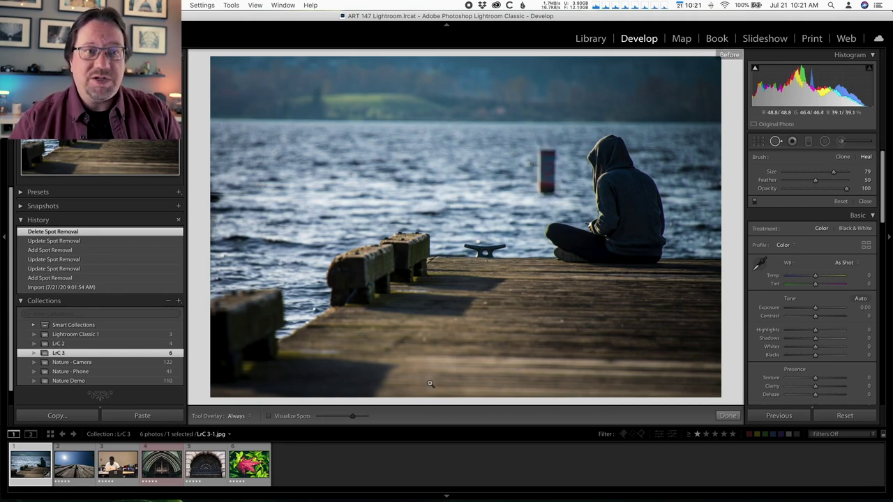
key("backslash")
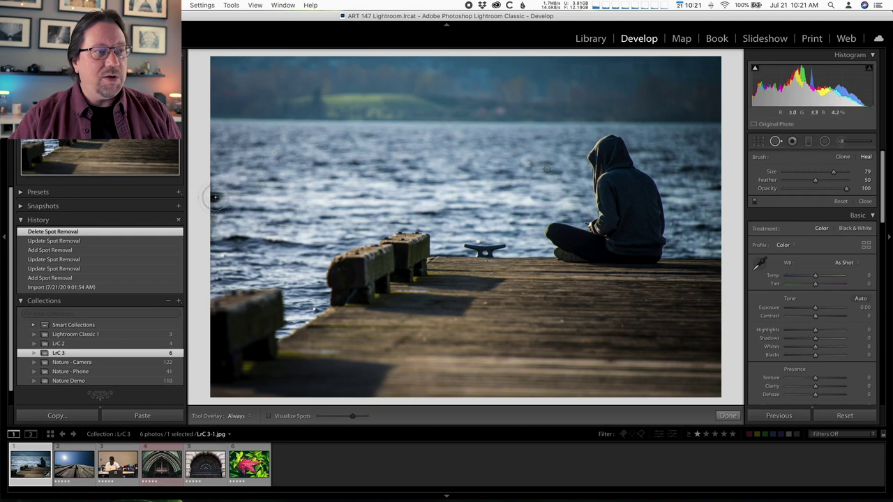
left_click_drag(215, 198, 217, 195)
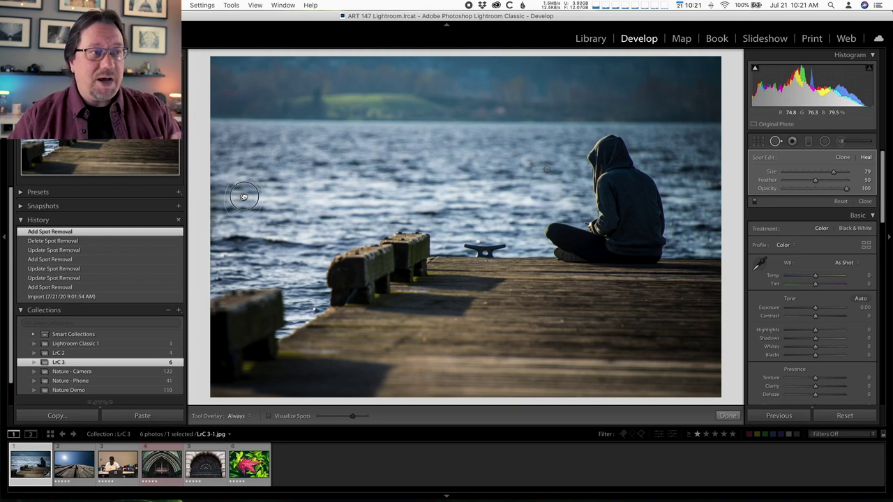
mouse_move(243, 197)
left_mouse_down()
mouse_move(271, 196)
mouse_move(258, 158)
mouse_move(244, 151)
mouse_move(256, 204)
mouse_move(256, 163)
mouse_move(245, 146)
mouse_move(252, 194)
mouse_move(281, 194)
left_mouse_up()
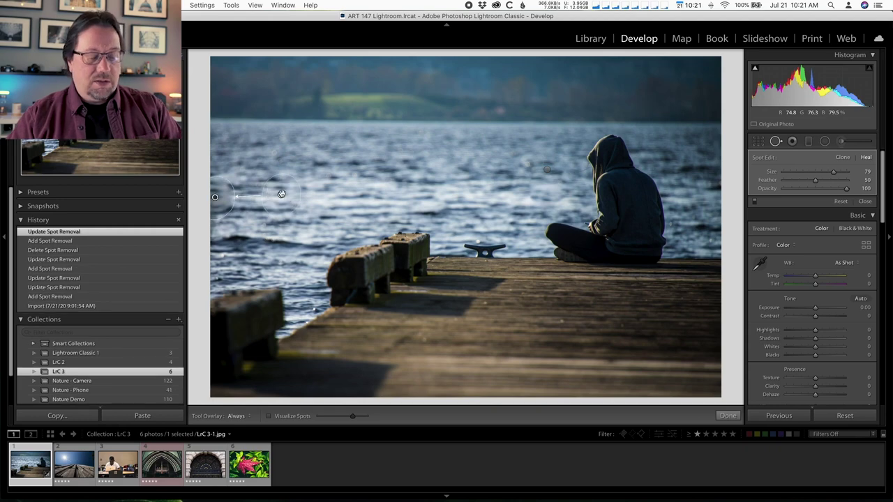
key("Delete")
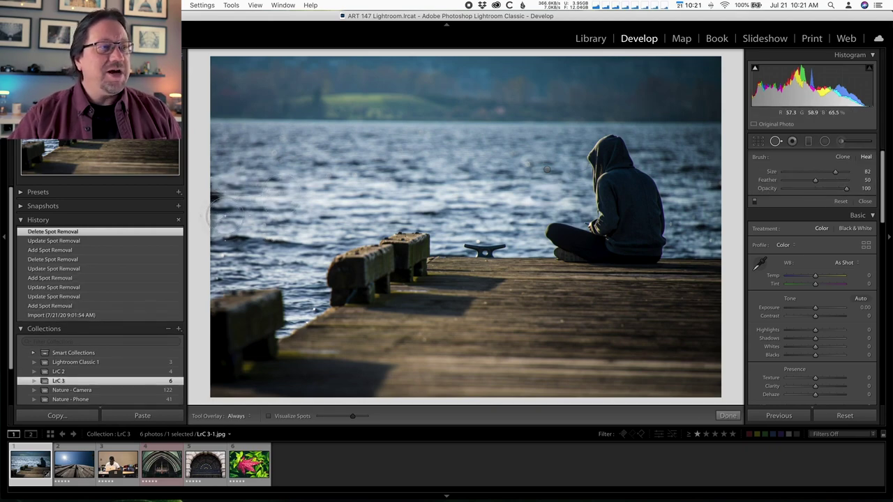
Step: Place another left-edge healing spot, move its source to open water, and delete it
left_click(226, 199)
left_click_drag(473, 239, 291, 144)
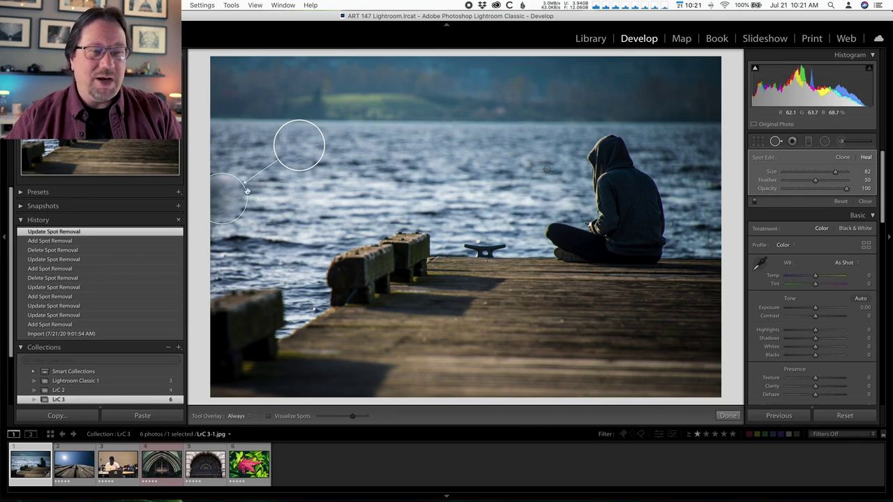
key("Delete")
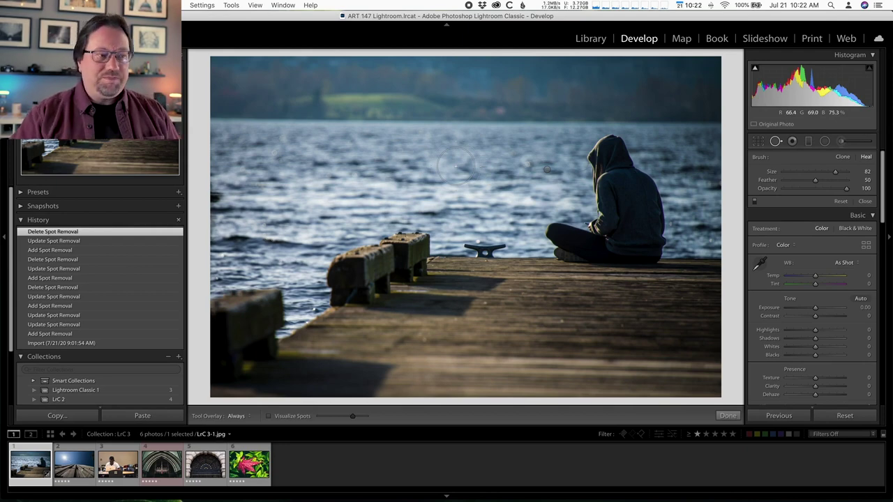
Step: Open LrC 3-2.jpg, the skyscraper-and-sun photo, from the Filmstrip
left_click(80, 462)
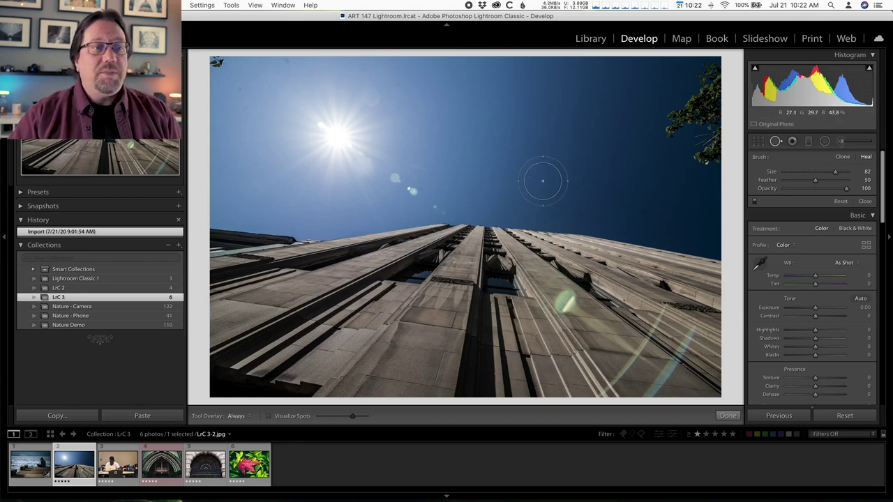
Step: Shrink the heal brush from size 82 to 79 with the mouse wheel
scroll(543, 181, "down", 1)
scroll(542, 181, "down", 1)
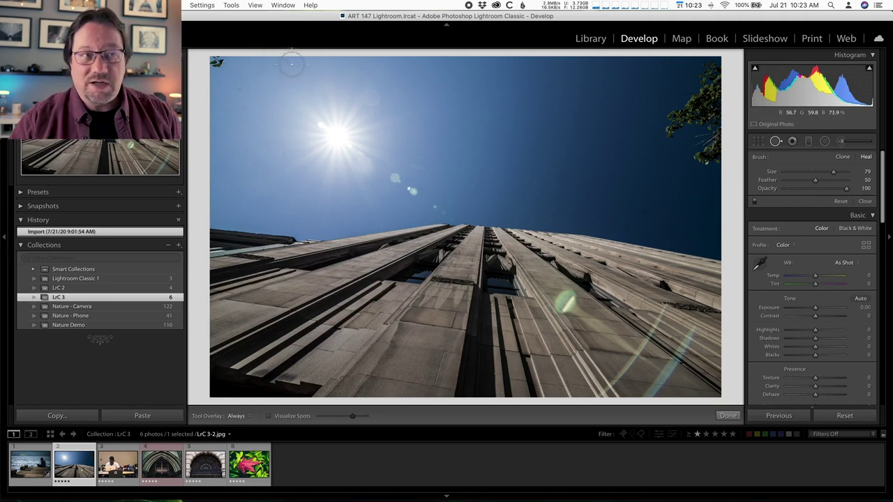
Step: Enlarge the photo, then undo an accidental healing stroke toward the sun
key("super+=")
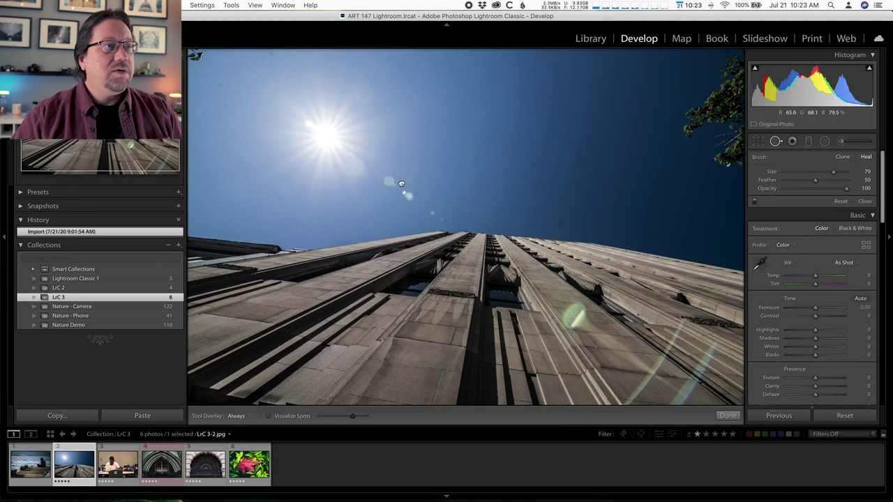
left_click_drag(243, 78, 325, 180)
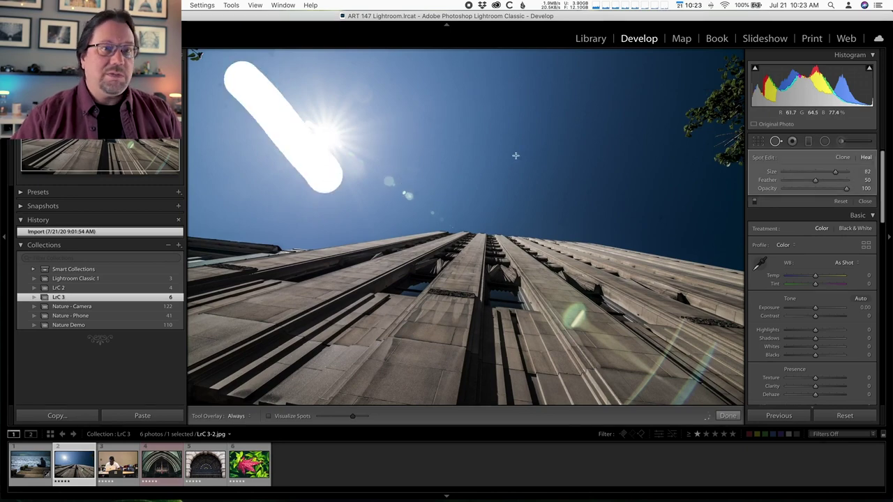
key("super+z")
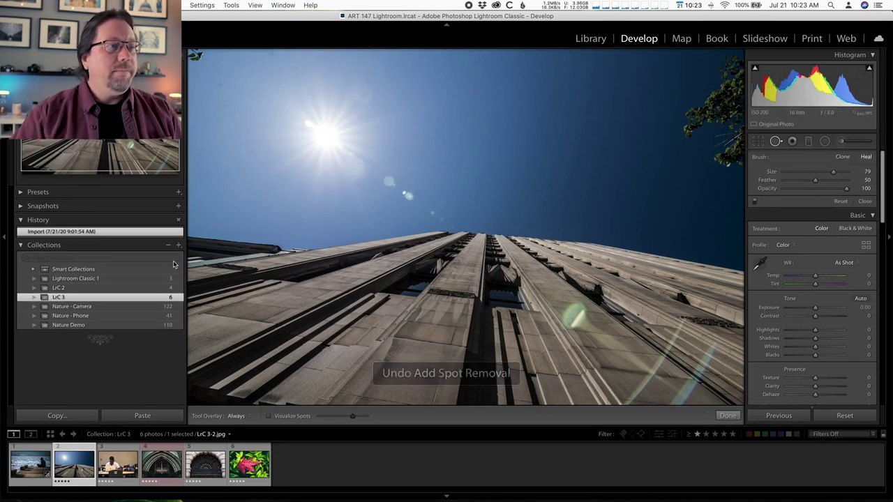
Step: Zoom in and pan across the sun and darker blue sky to inspect for dust
key("z")
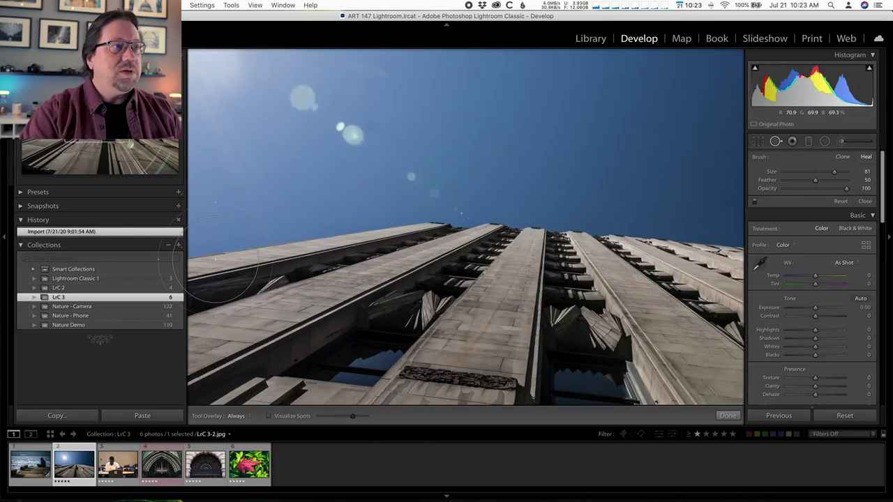
left_click_drag(251, 209, 470, 392)
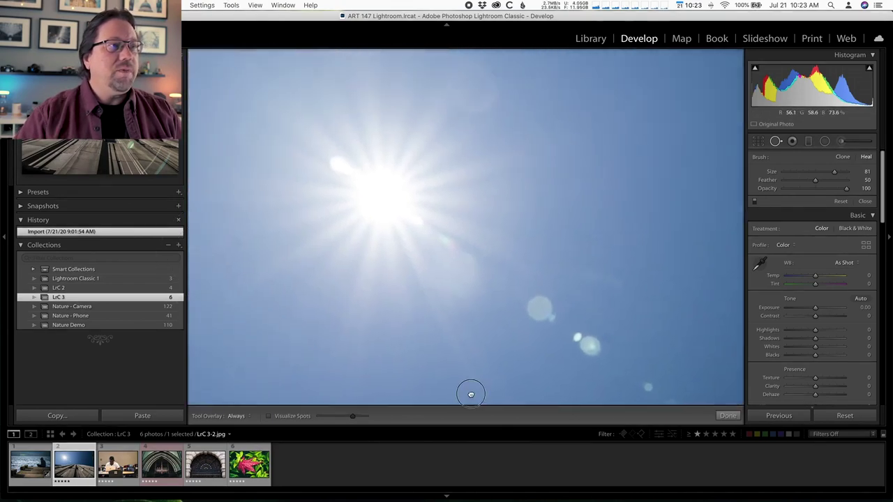
scroll(338, 235, "left", 5)
scroll(338, 236, "up", 3)
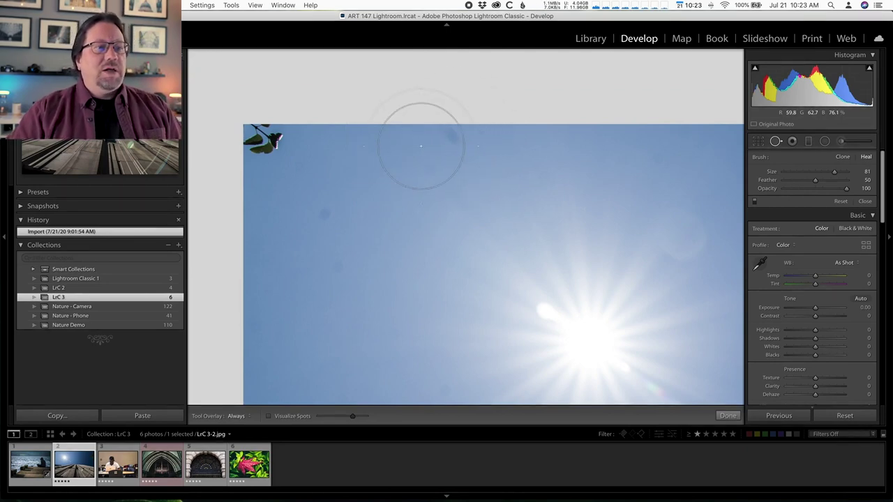
key("z")
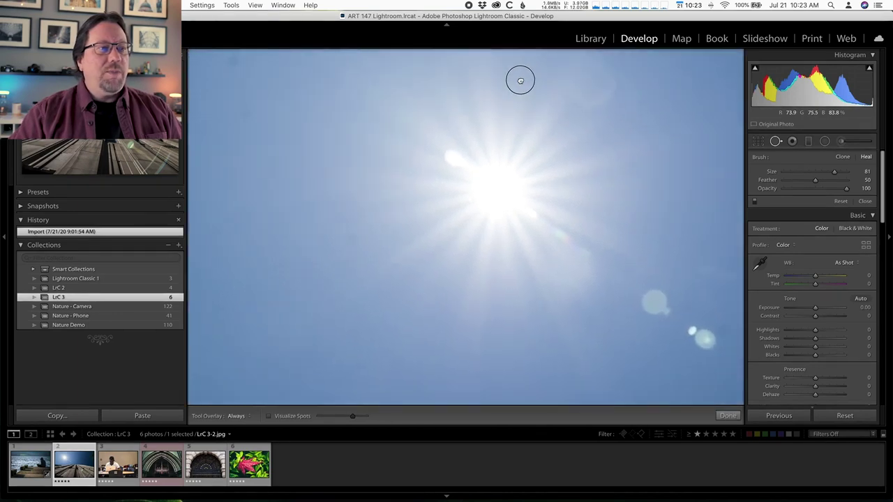
scroll(555, 177, "down", 5)
scroll(556, 177, "right", 7)
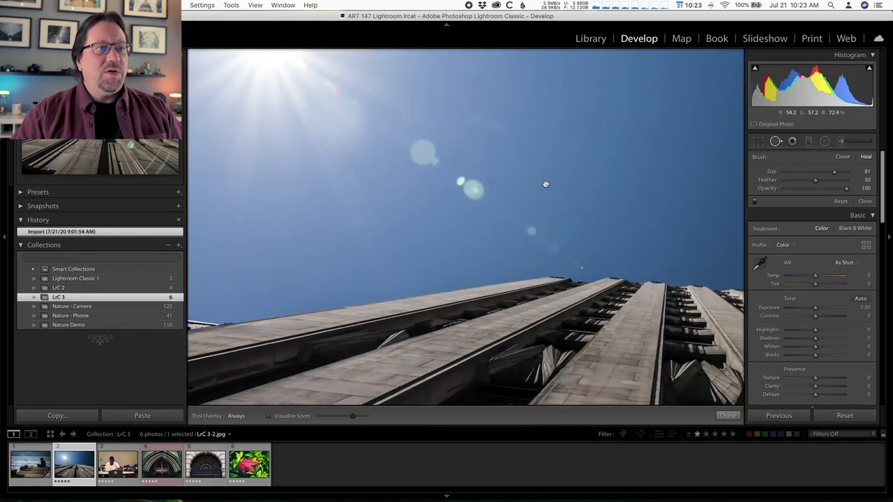
left_click_drag(545, 183, 298, 319)
left_click_drag(580, 263, 421, 180)
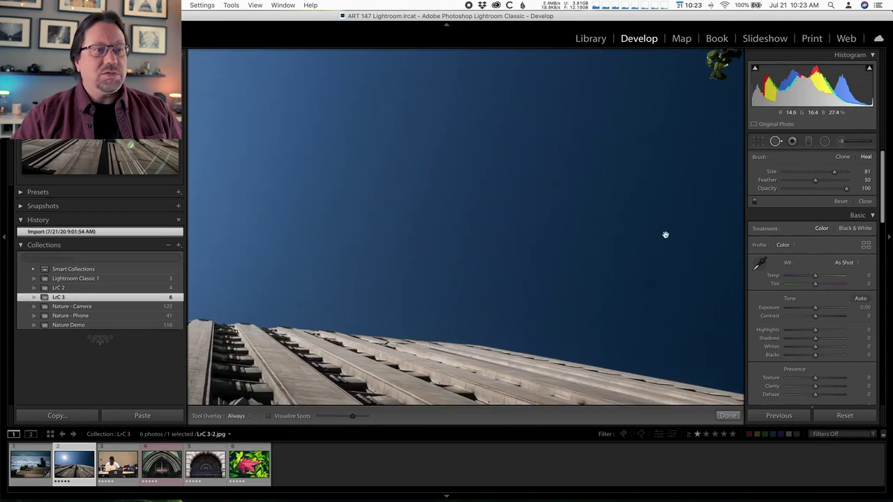
Step: Return to the Fit view of the whole skyscraper photo with brush size 76
key("z")
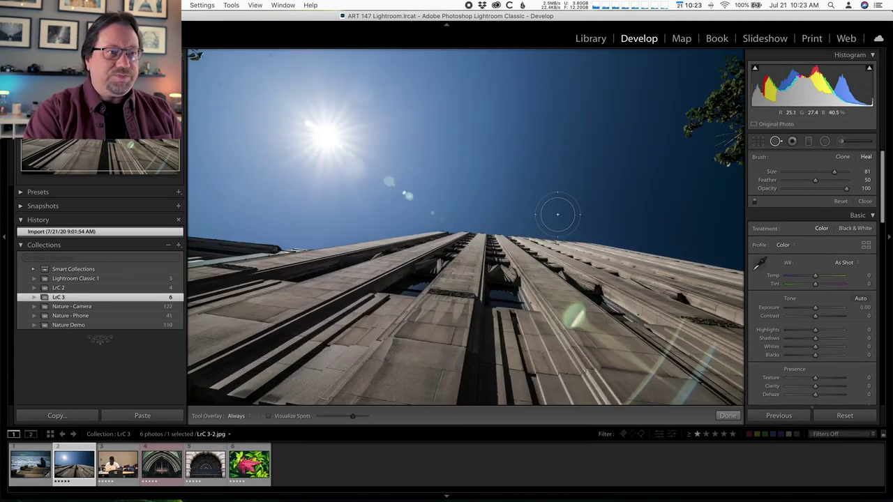
key("super+minus")
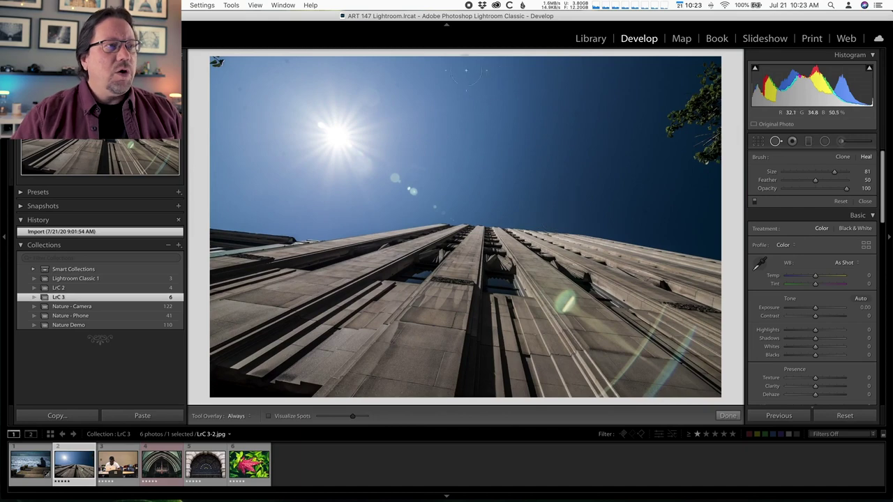
scroll(267, 139, "down", 1)
Step: Heal five dust spots across the upper and lower left sky
scroll(267, 138, "down", 1)
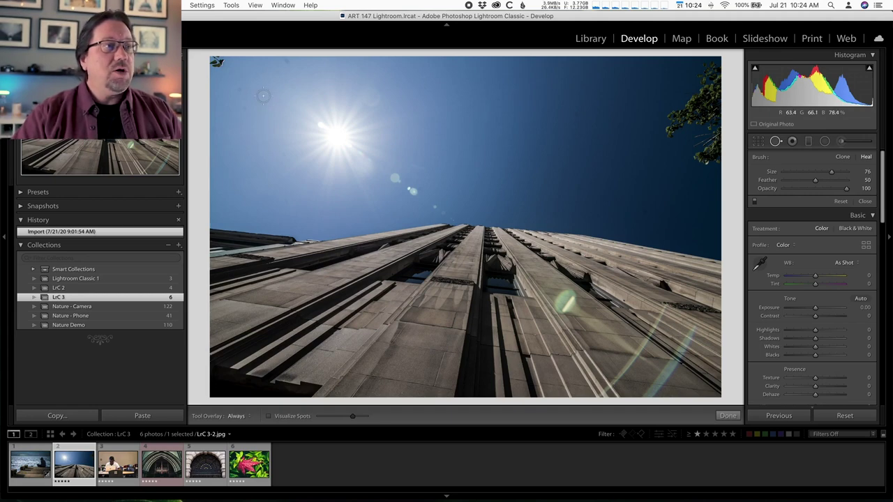
scroll(285, 62, "down", 1)
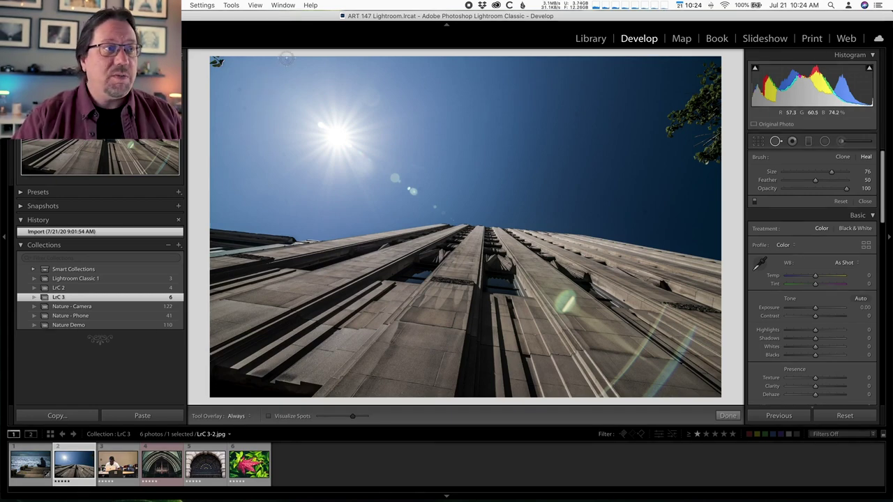
left_click(286, 61)
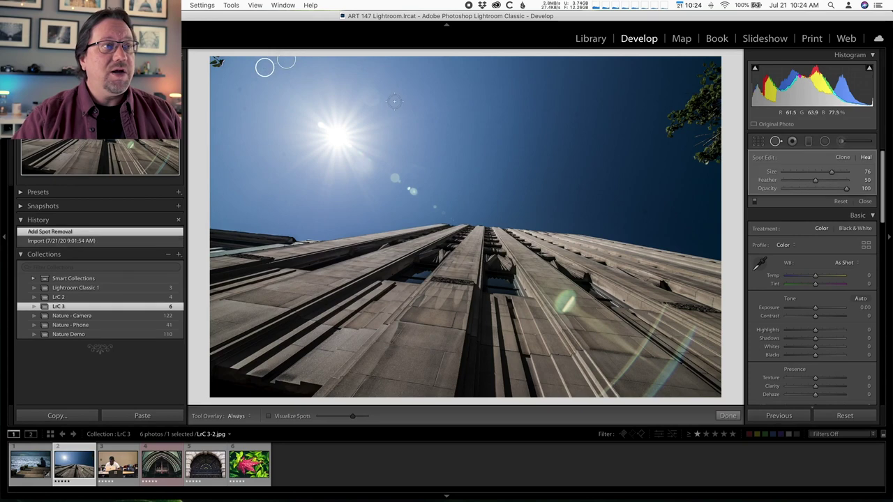
left_click(238, 85)
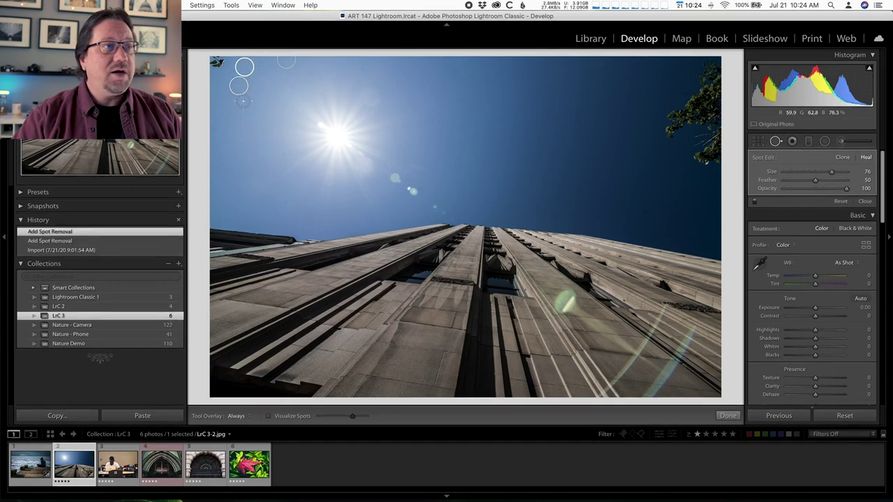
left_click(243, 105)
left_click(275, 70)
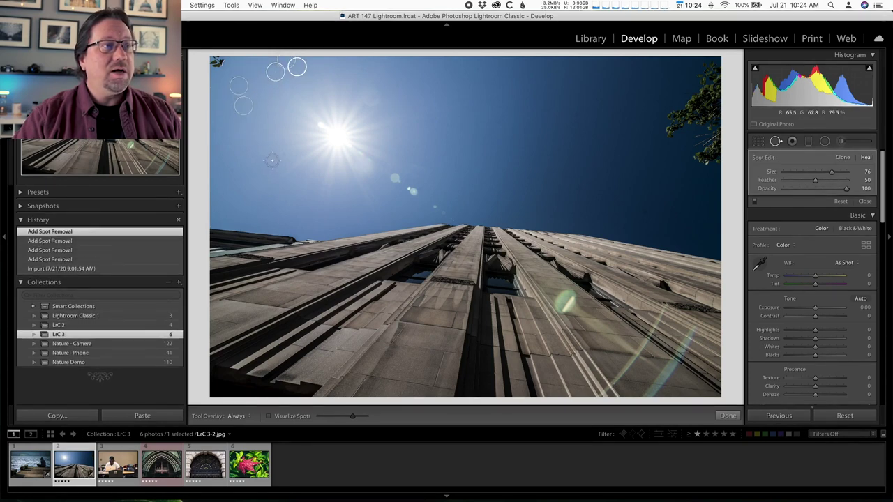
left_click(269, 187)
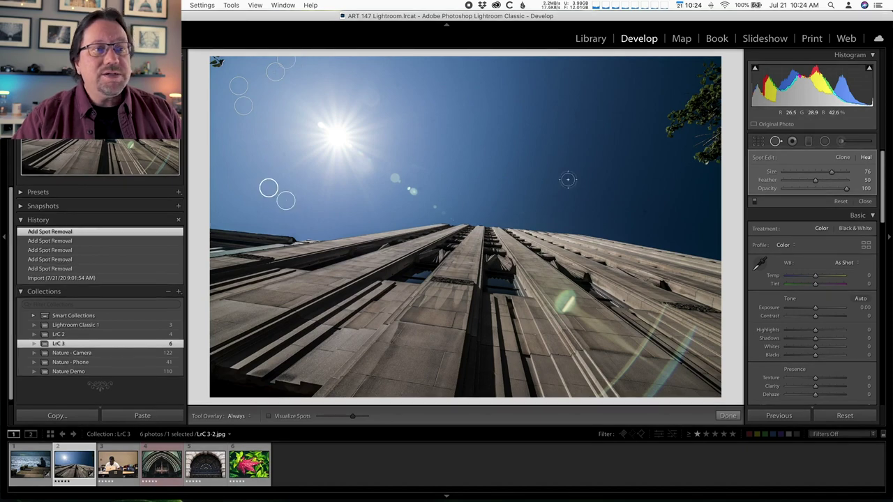
Step: Heal dust spots in the right sky and around the sun, then select a right-sky spot
left_click(576, 185)
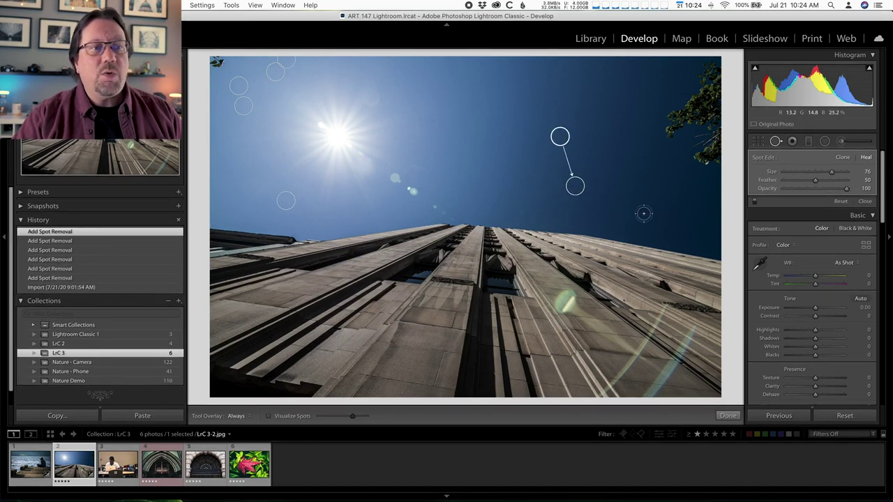
left_click(643, 212)
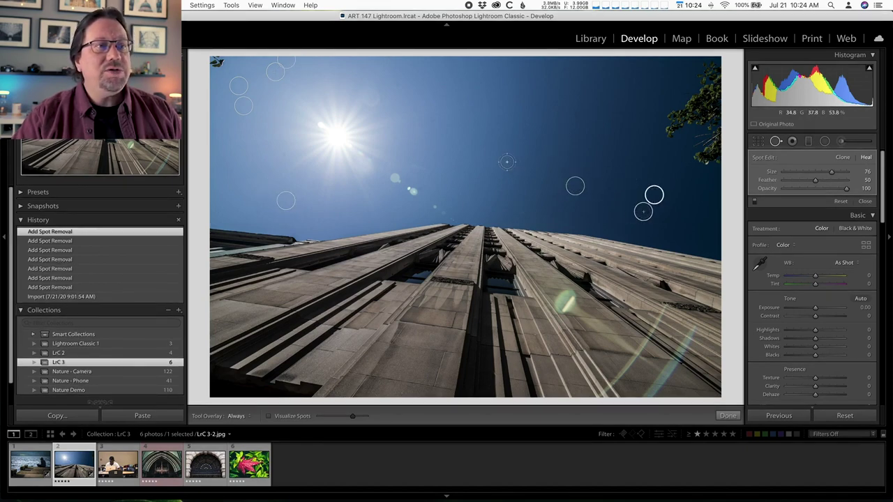
left_click(578, 115)
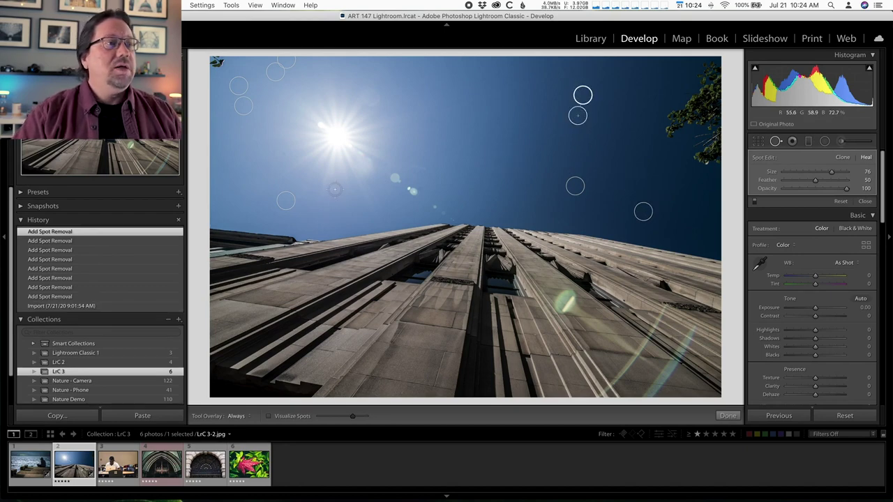
left_click(279, 155)
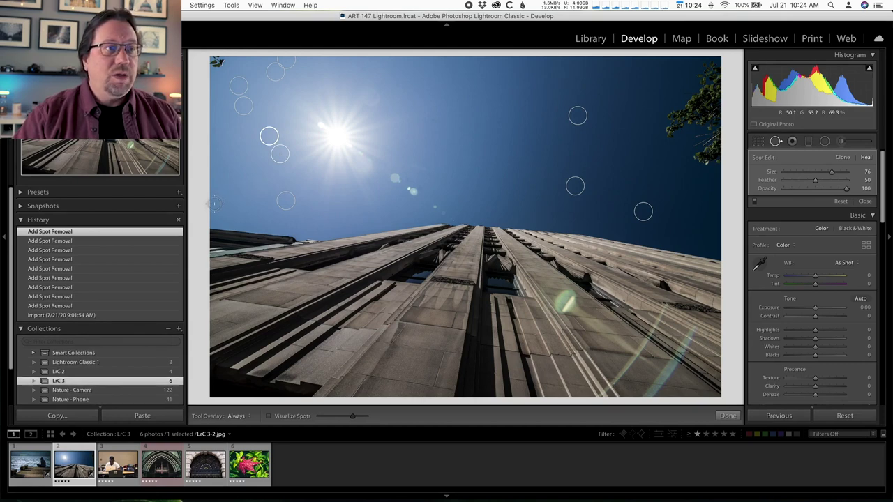
left_click(436, 140)
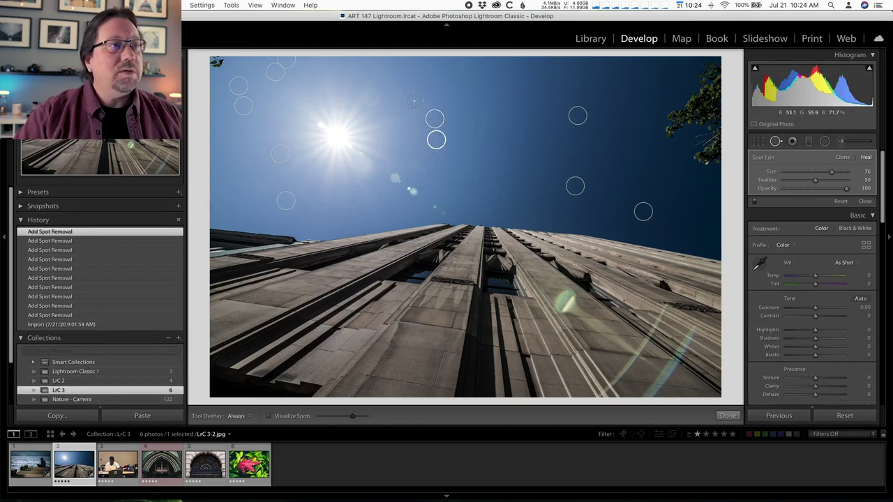
left_click(398, 86)
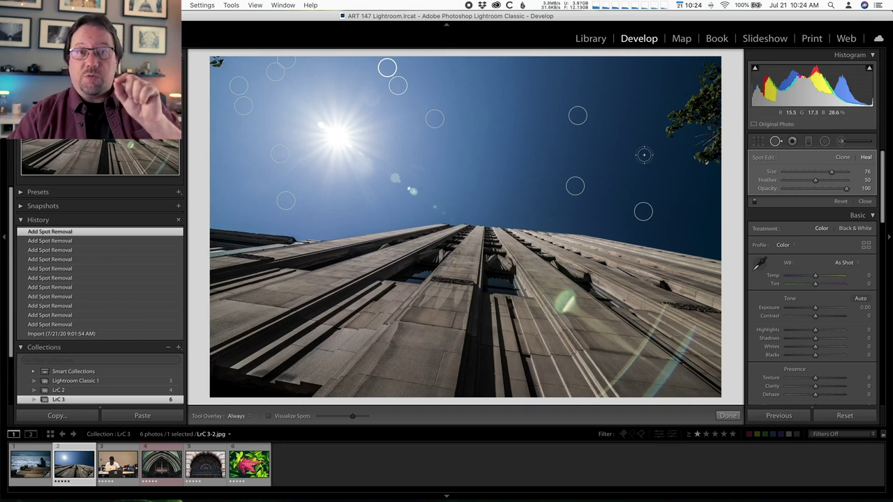
left_click(582, 95)
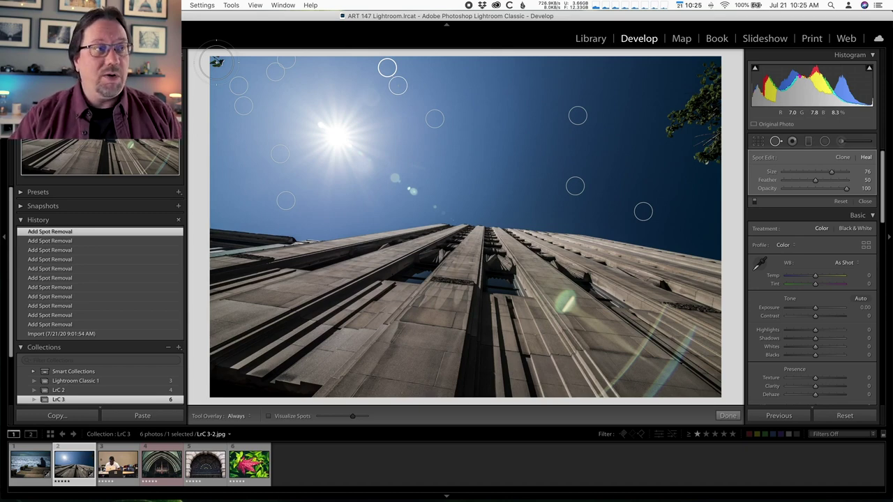
mouse_move(216, 63)
left_mouse_down()
mouse_move(235, 66)
mouse_move(211, 70)
mouse_move(218, 63)
left_mouse_up()
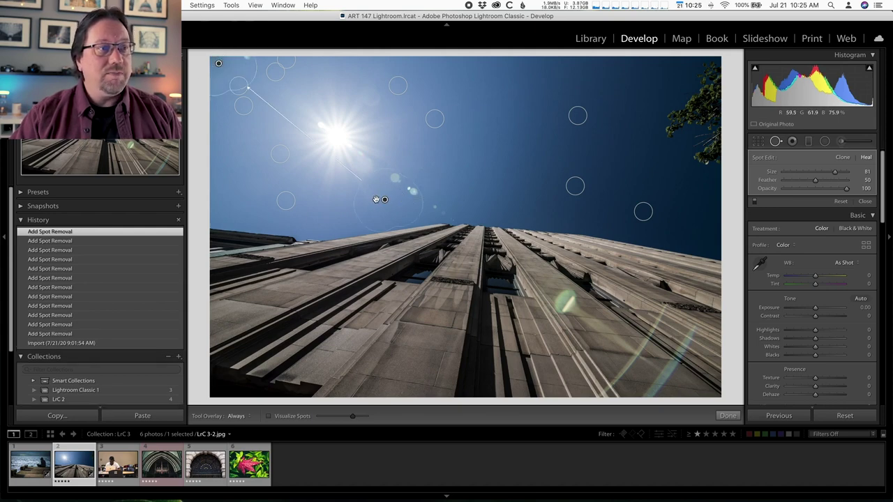
Step: Move the top-left speck's heal source to clean upper-middle sky
mouse_move(385, 199)
left_mouse_down()
mouse_move(395, 174)
mouse_move(508, 92)
left_mouse_up()
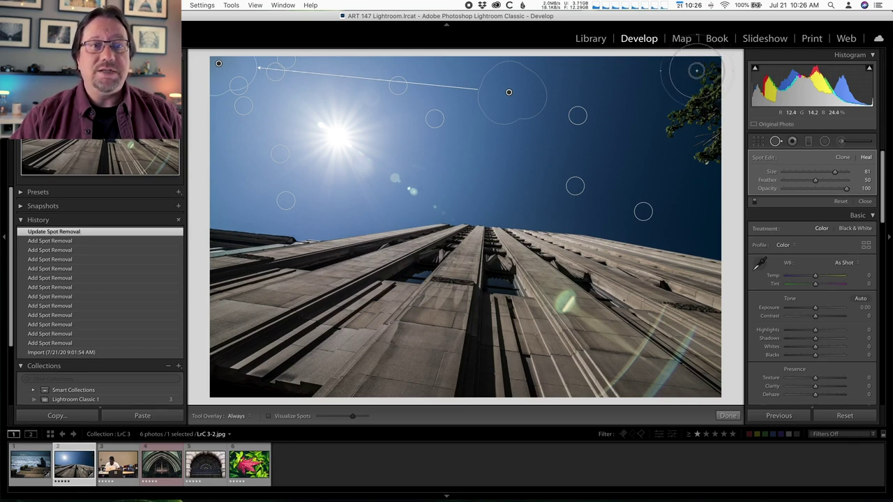
Step: Begin painting a heal stroke over the tree in the top-right corner
mouse_move(696, 70)
left_mouse_down()
mouse_move(679, 89)
mouse_move(698, 68)
mouse_move(664, 107)
mouse_move(705, 78)
mouse_move(663, 130)
mouse_move(707, 109)
mouse_move(672, 149)
mouse_move(716, 130)
mouse_move(715, 165)
left_mouse_up()
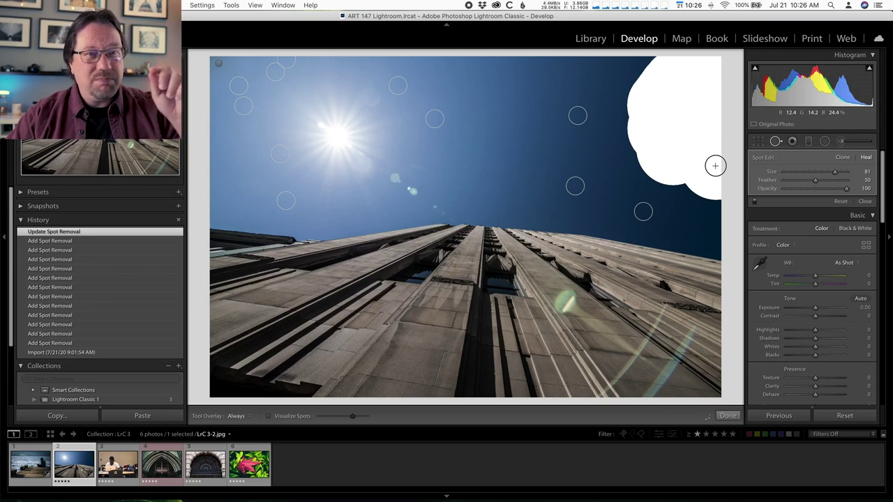
Step: Extend the heal stroke over the top-right tree and settle its source on clean sky
mouse_move(715, 165)
left_mouse_down()
mouse_move(685, 119)
mouse_move(693, 73)
mouse_move(709, 62)
mouse_move(724, 178)
mouse_move(717, 40)
mouse_move(676, 51)
mouse_move(731, 69)
mouse_move(738, 159)
mouse_move(726, 184)
mouse_move(695, 162)
mouse_move(673, 107)
mouse_move(706, 90)
mouse_move(700, 151)
mouse_move(702, 66)
mouse_move(694, 112)
mouse_move(688, 59)
mouse_move(694, 157)
mouse_move(728, 138)
mouse_move(722, 177)
left_mouse_up()
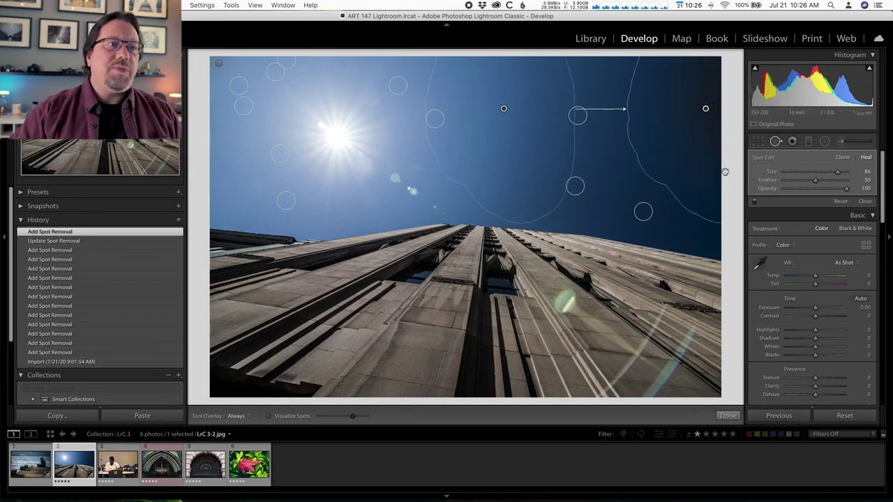
left_click_drag(504, 106, 535, 107)
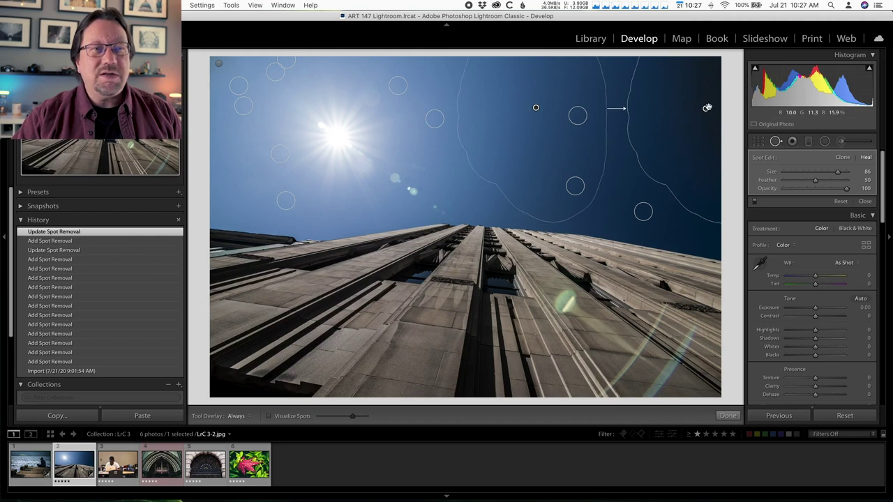
left_click_drag(706, 109, 721, 106)
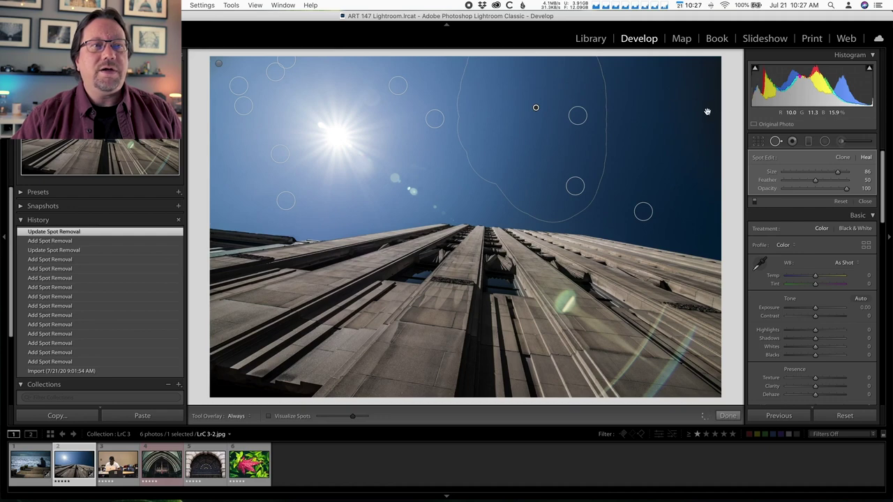
left_click_drag(668, 106, 701, 109)
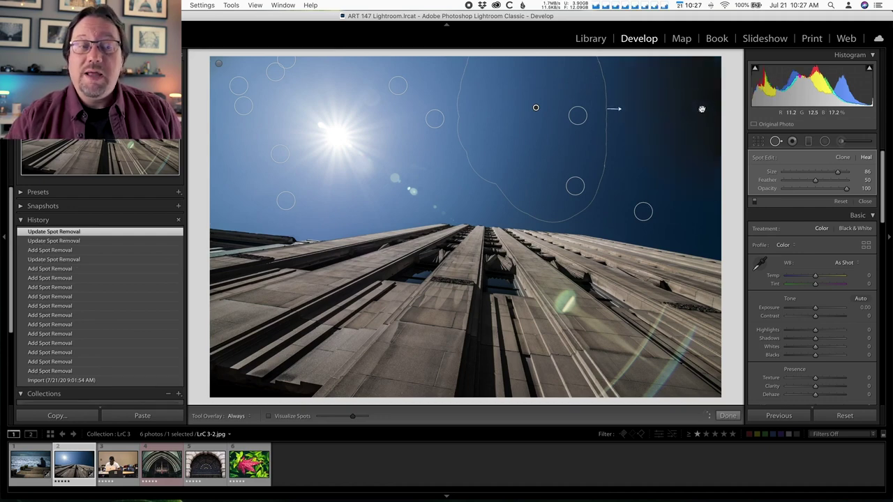
Step: Select the upper-right heal spot, shift its sample area left, then delete it
left_click(702, 109)
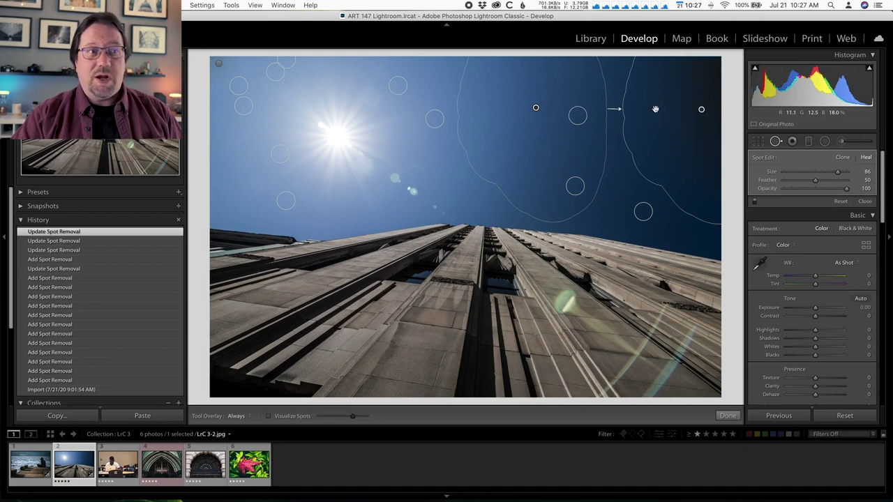
left_click_drag(536, 107, 508, 93)
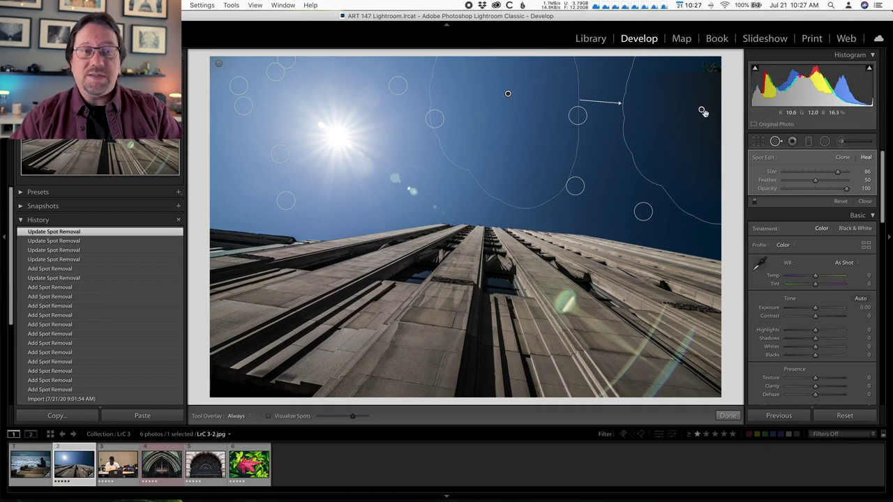
key("Delete")
Step: Paint a heal over the top-right sky corner, resample it, then delete it
scroll(708, 70, "down", 2)
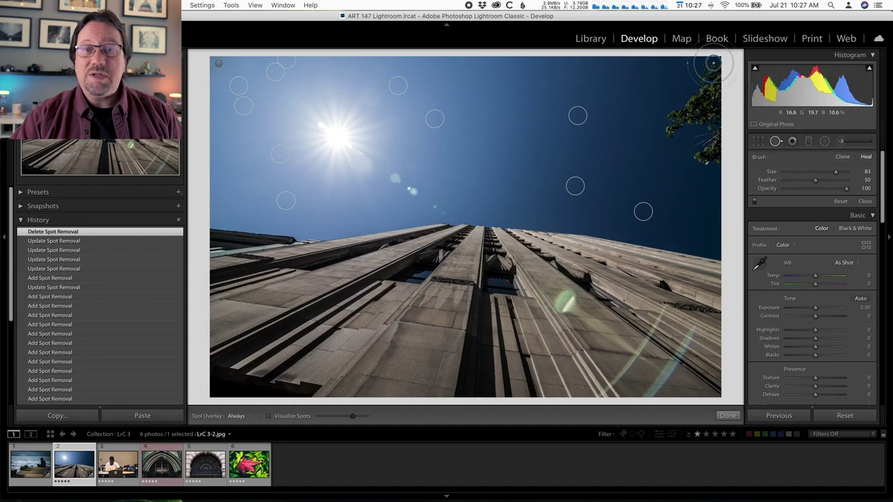
mouse_move(713, 63)
left_mouse_down()
mouse_move(674, 96)
mouse_move(716, 78)
mouse_move(678, 122)
mouse_move(718, 102)
mouse_move(709, 140)
mouse_move(718, 159)
mouse_move(676, 133)
mouse_move(704, 163)
mouse_move(713, 74)
mouse_move(682, 82)
mouse_move(718, 149)
mouse_move(731, 94)
mouse_move(719, 59)
left_mouse_up()
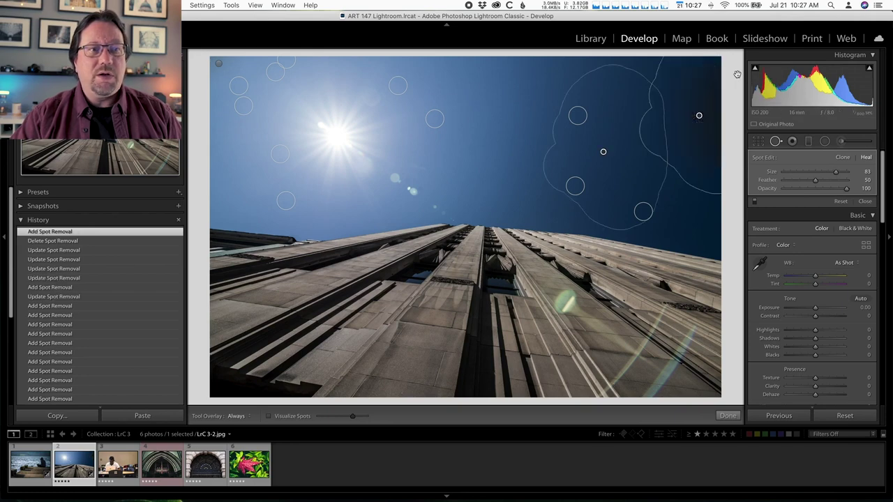
mouse_move(652, 101)
left_mouse_down()
mouse_move(616, 152)
mouse_move(524, 120)
left_mouse_up()
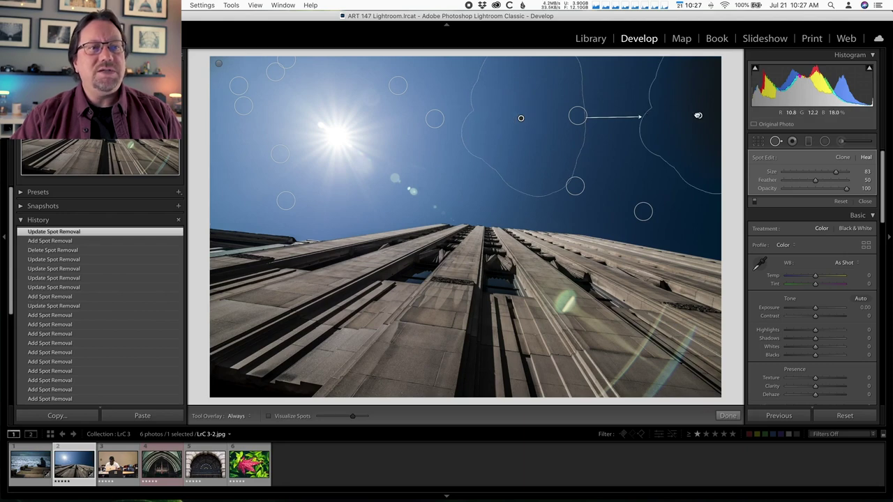
key("Delete")
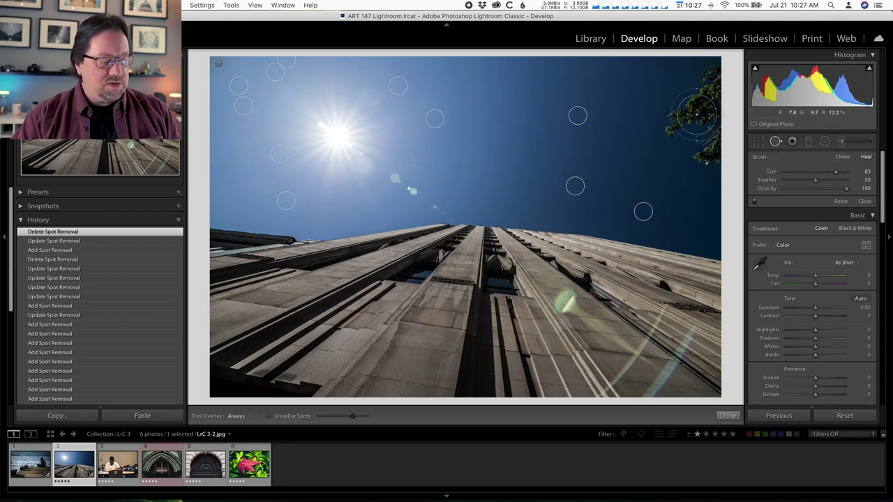
Step: Check the uncropped corner, reheal the top-right corner, nudge its source, and close Spot Removal
key("r")
key("r")
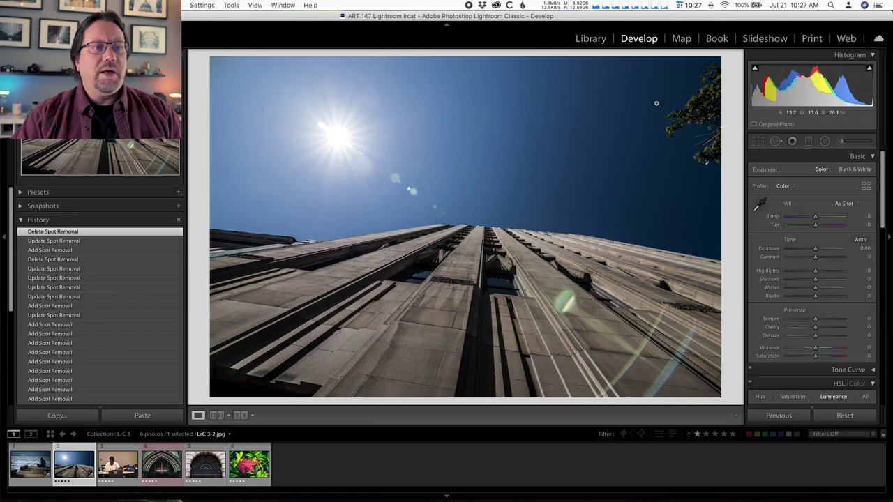
key("q")
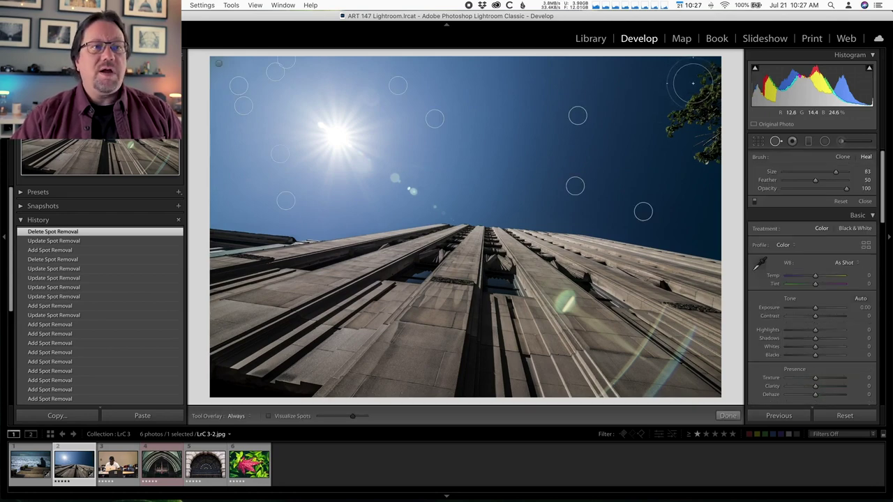
mouse_move(707, 62)
left_mouse_down()
mouse_move(678, 78)
mouse_move(694, 67)
mouse_move(726, 70)
mouse_move(713, 92)
mouse_move(691, 89)
mouse_move(727, 77)
mouse_move(730, 94)
mouse_move(703, 108)
mouse_move(681, 102)
mouse_move(684, 85)
mouse_move(714, 99)
mouse_move(718, 113)
mouse_move(695, 124)
mouse_move(673, 118)
mouse_move(701, 106)
mouse_move(727, 121)
mouse_move(724, 132)
mouse_move(688, 138)
mouse_move(696, 101)
mouse_move(736, 130)
mouse_move(725, 154)
mouse_move(700, 157)
mouse_move(695, 102)
mouse_move(747, 125)
mouse_move(712, 157)
mouse_move(675, 138)
mouse_move(705, 88)
mouse_move(707, 51)
mouse_move(719, 173)
mouse_move(691, 151)
mouse_move(686, 92)
mouse_move(706, 70)
left_mouse_up()
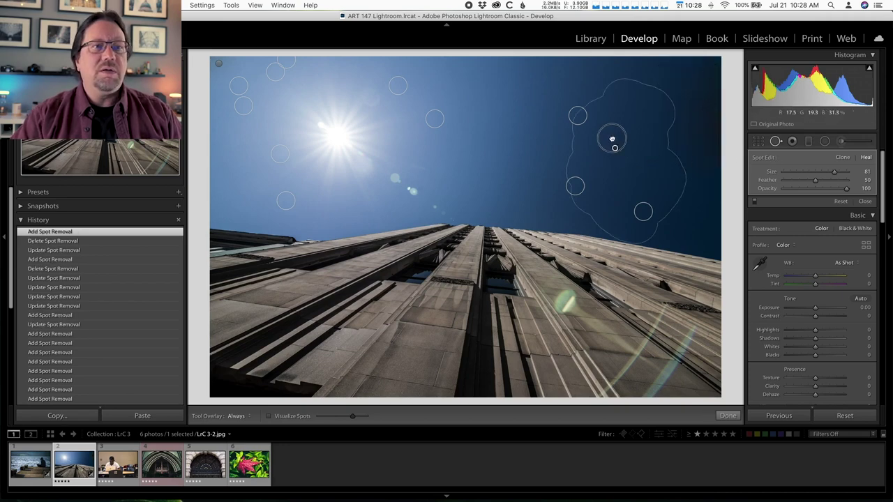
left_click_drag(610, 139, 601, 130)
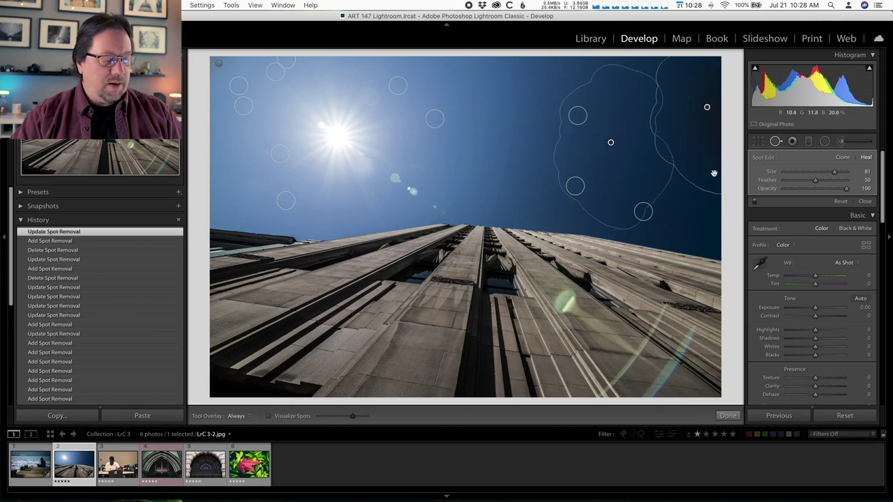
key("q")
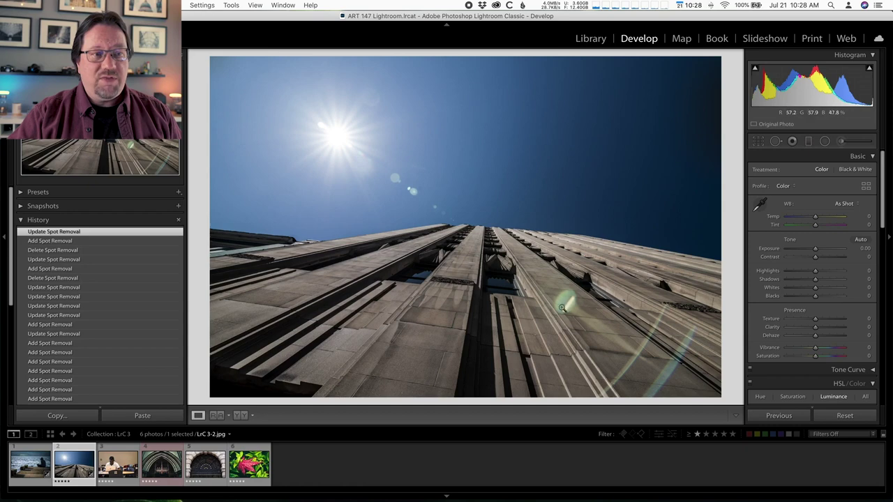
Step: Reopen Spot Removal so the sky's heal spots show, brush at size 81
key("q")
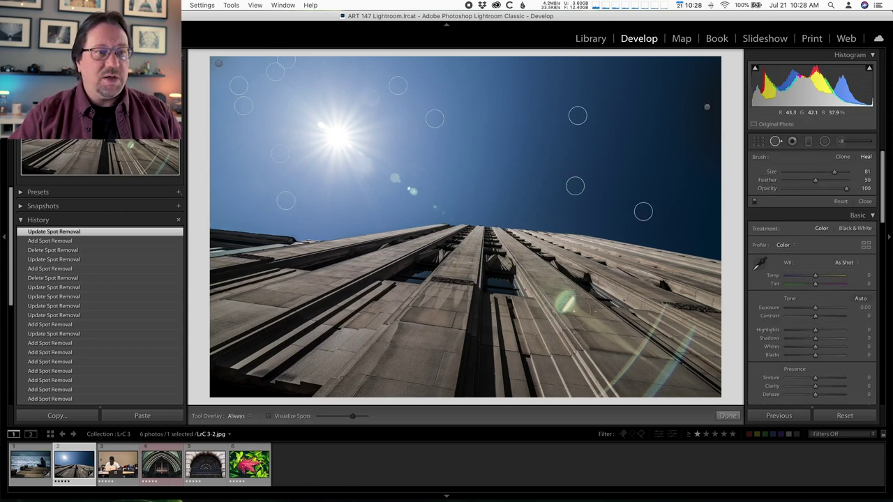
left_click_drag(567, 304, 569, 304)
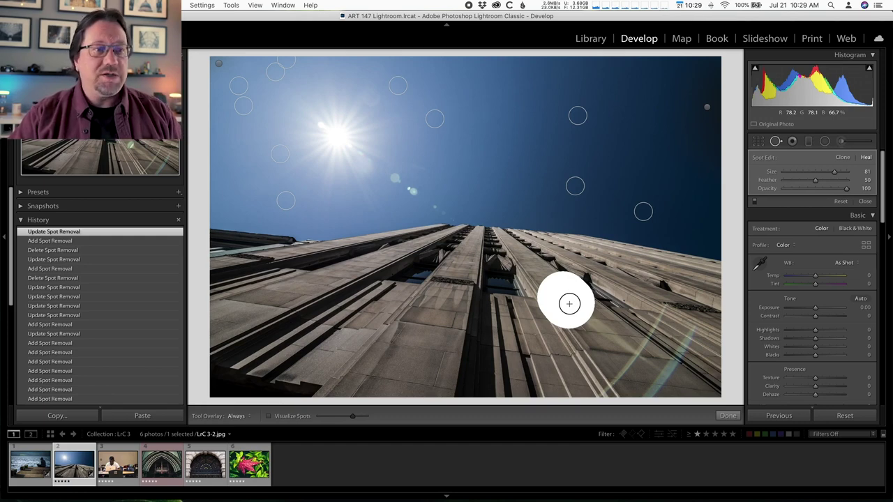
left_click(567, 301)
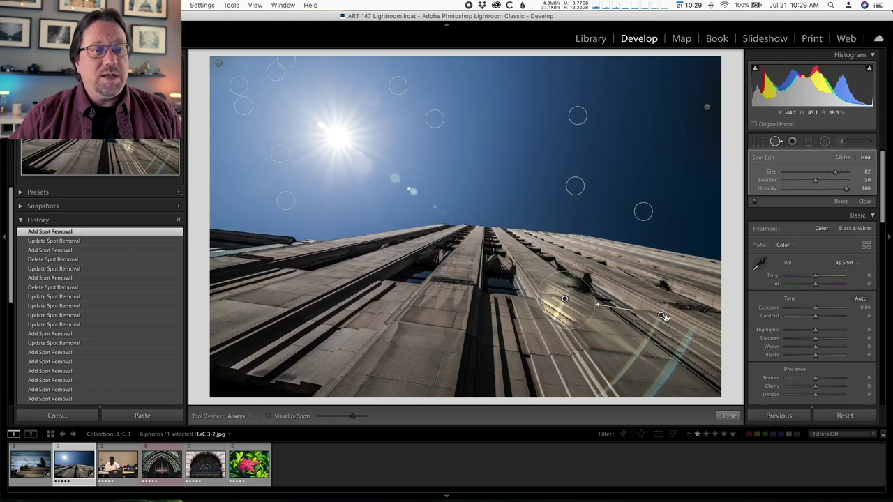
mouse_move(663, 317)
left_mouse_down()
mouse_move(529, 262)
mouse_move(466, 263)
mouse_move(442, 309)
left_mouse_up()
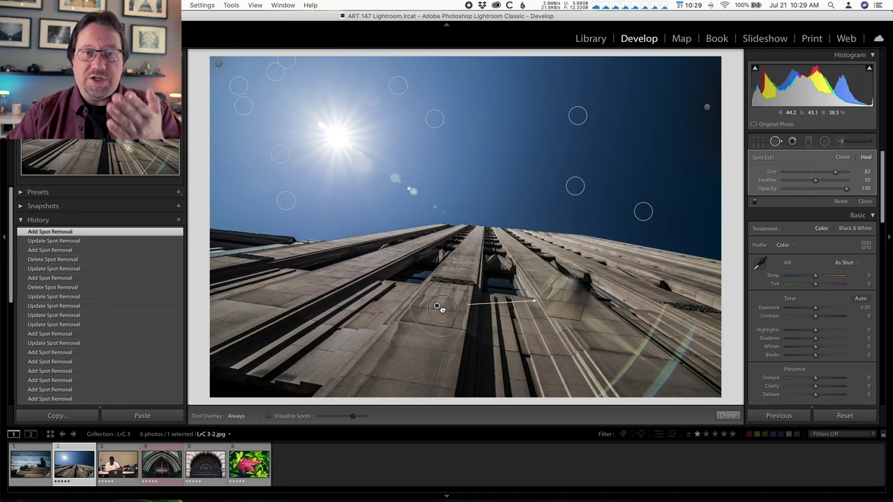
key("slash")
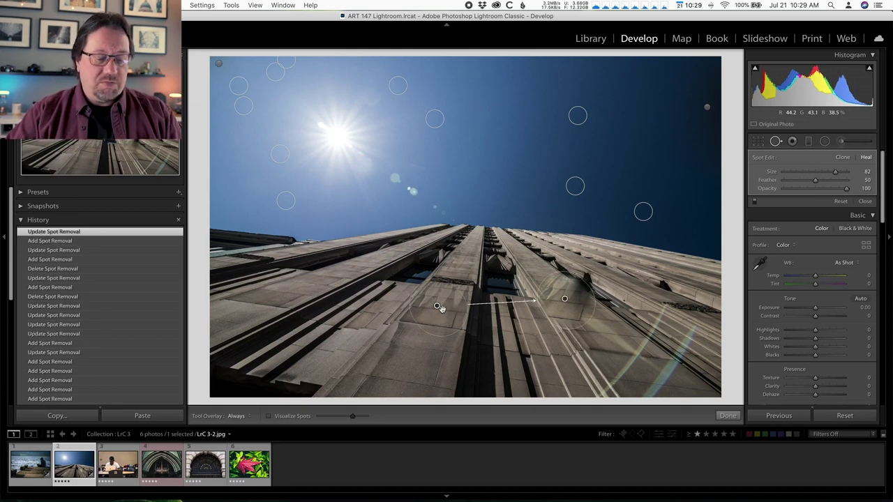
key("BackSpace")
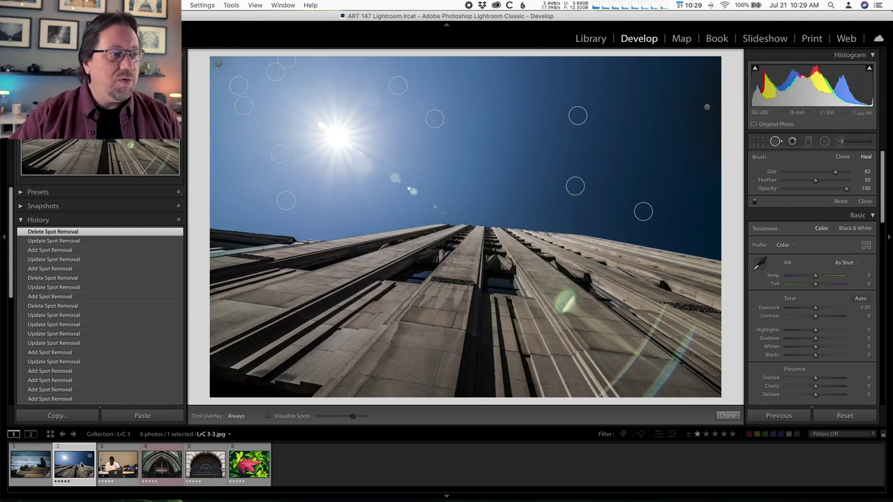
left_click(115, 465)
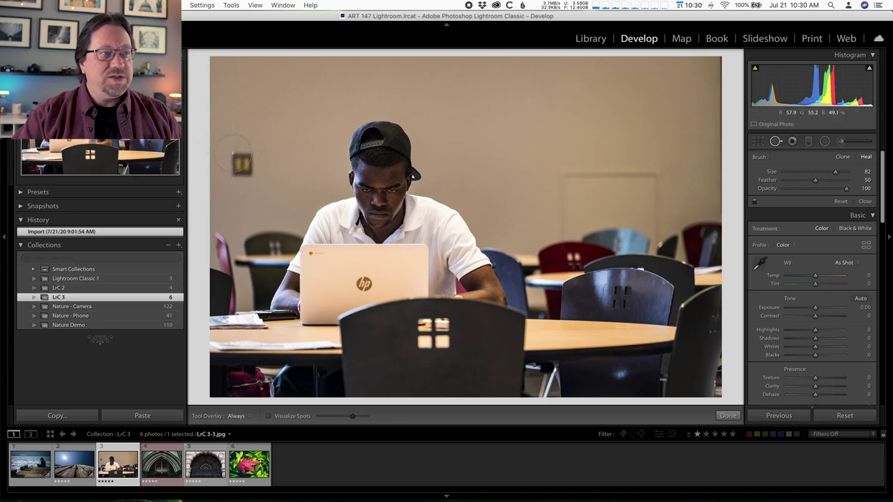
Step: Adjust the heal brush to size 83 over the student-at-laptop cafeteria photo
scroll(243, 164, "up", 1)
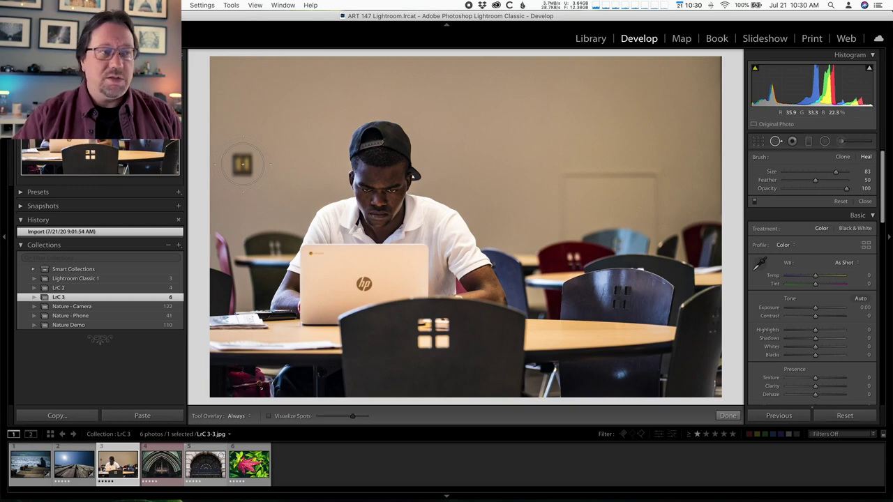
Step: Heal away the wall light switch, the hp logo on the lid, and the laptop's top-edge mark
left_click(242, 164)
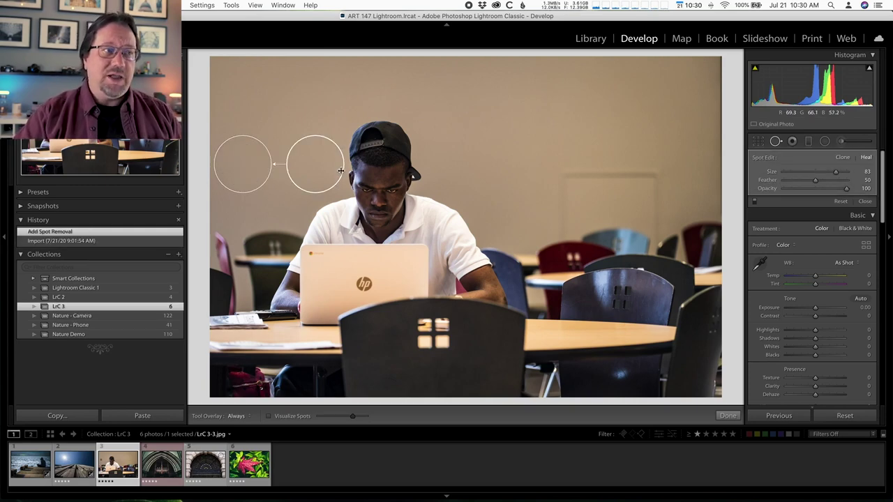
left_click_drag(307, 159, 275, 92)
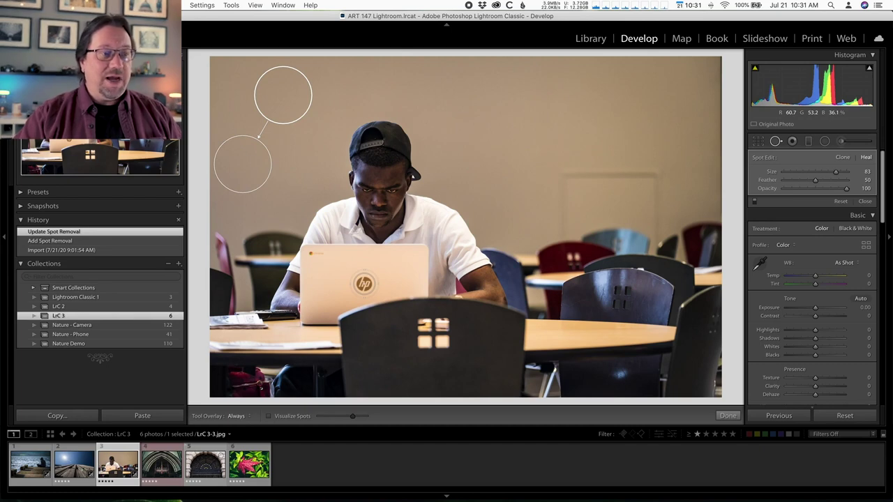
left_click(363, 282)
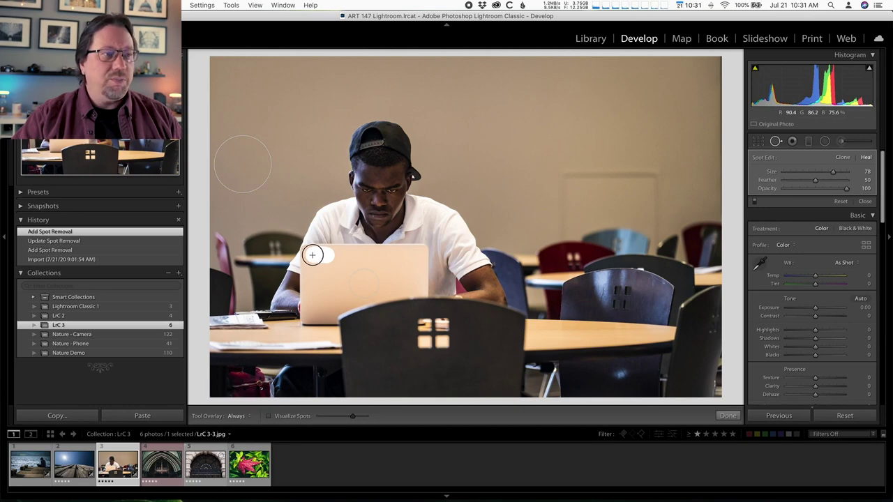
left_click_drag(312, 255, 311, 254)
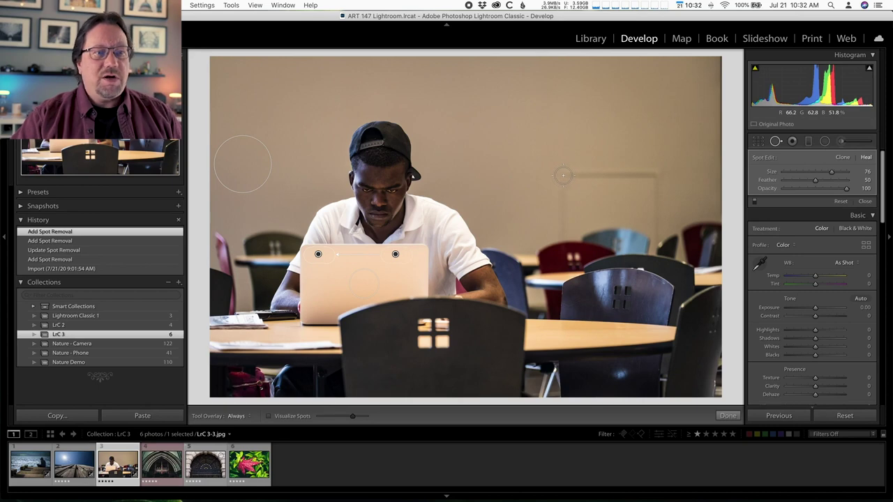
Step: Heal both faint vertical lines on the wall right of the student, nudging the first heal's placement
left_click_drag(563, 175, 562, 228)
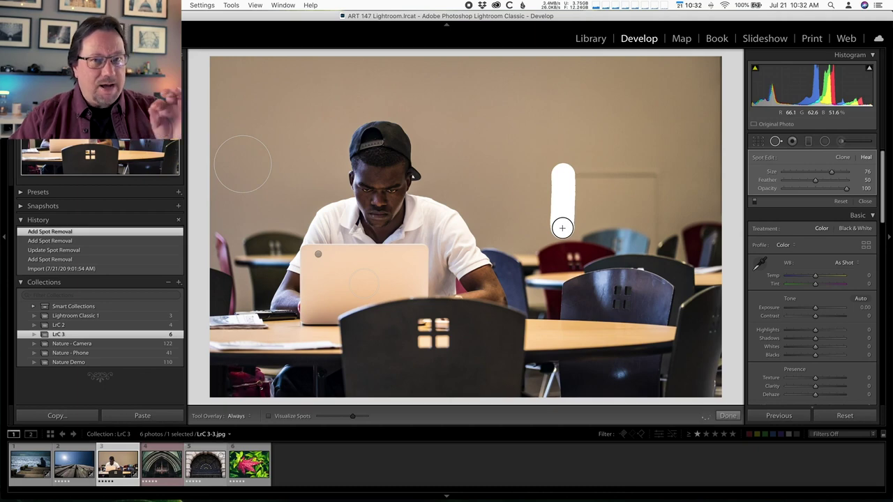
left_click_drag(562, 228, 562, 228)
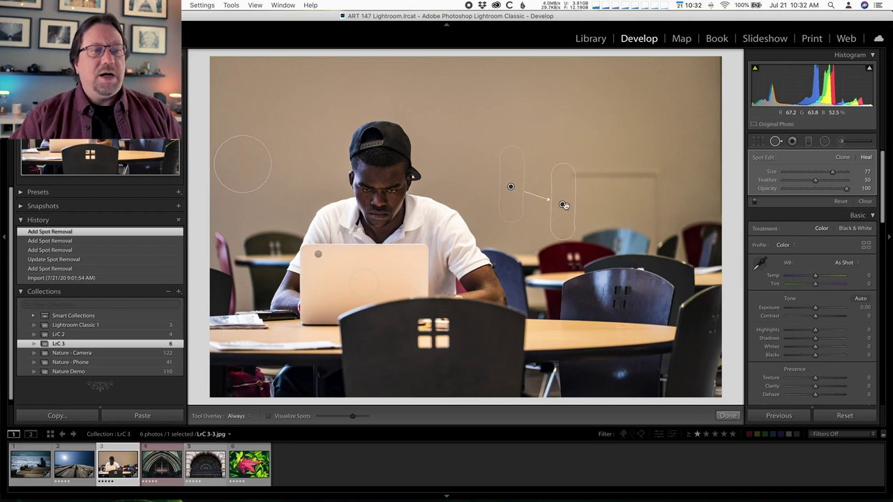
left_click_drag(562, 205, 563, 209)
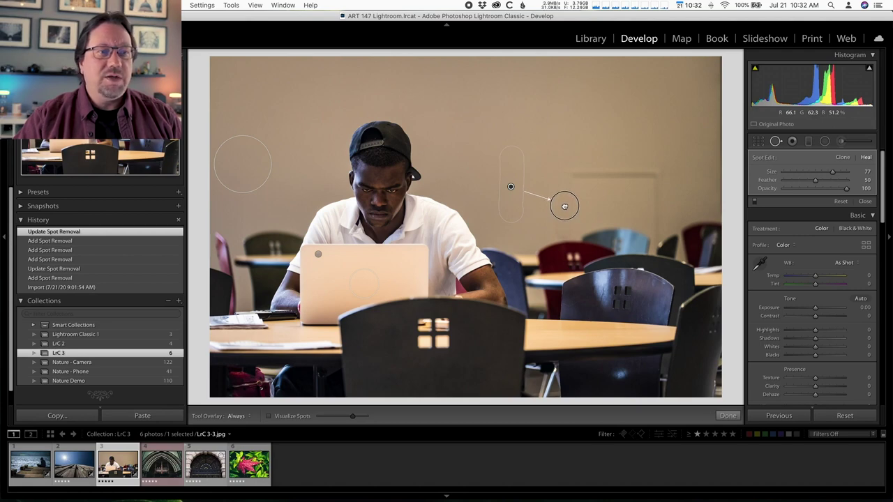
left_click_drag(564, 206, 564, 204)
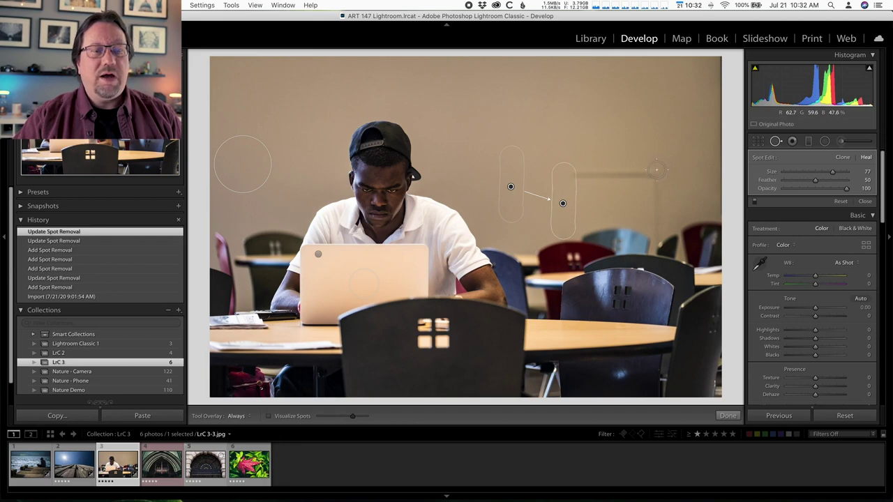
left_click_drag(657, 169, 659, 228)
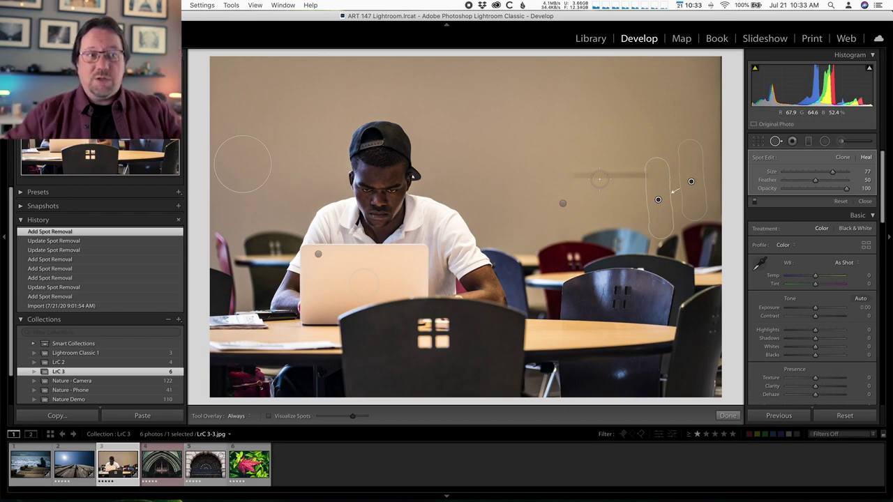
Step: Check the two wall heals, heal the horizontal upper wall line, and close Spot Removal
left_click(564, 178)
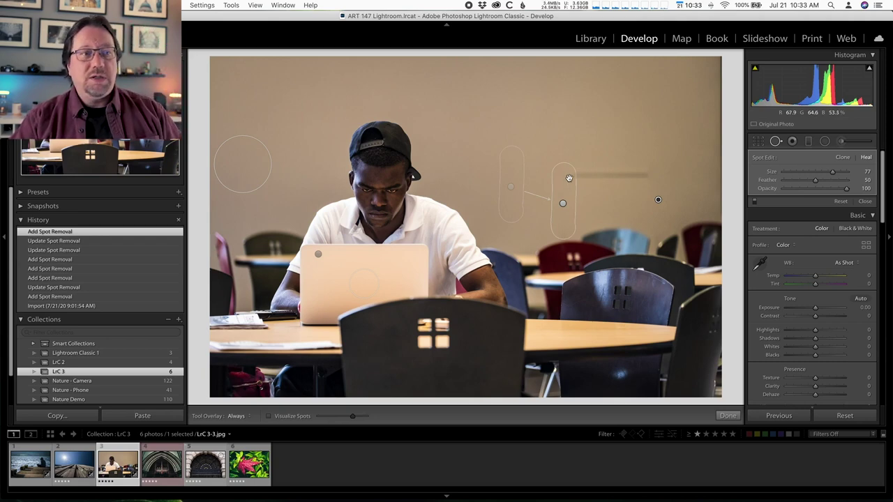
left_click(657, 200)
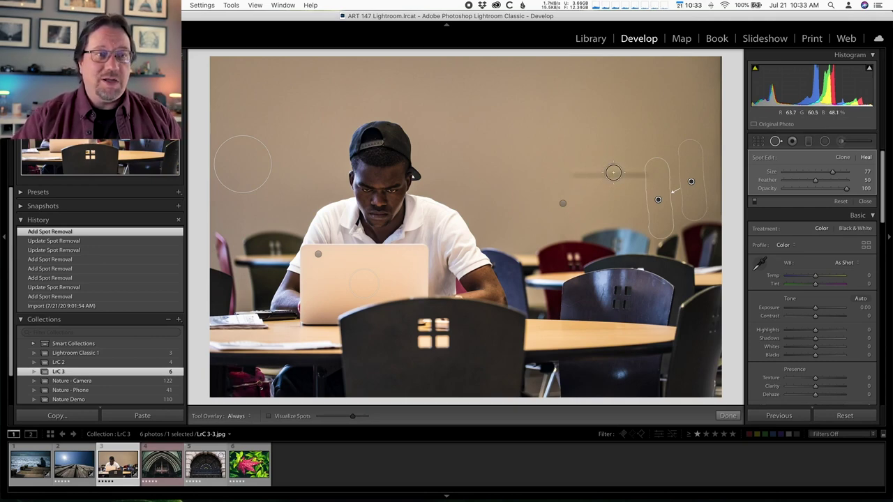
mouse_move(613, 172)
left_mouse_down()
mouse_move(654, 175)
mouse_move(572, 176)
left_mouse_up()
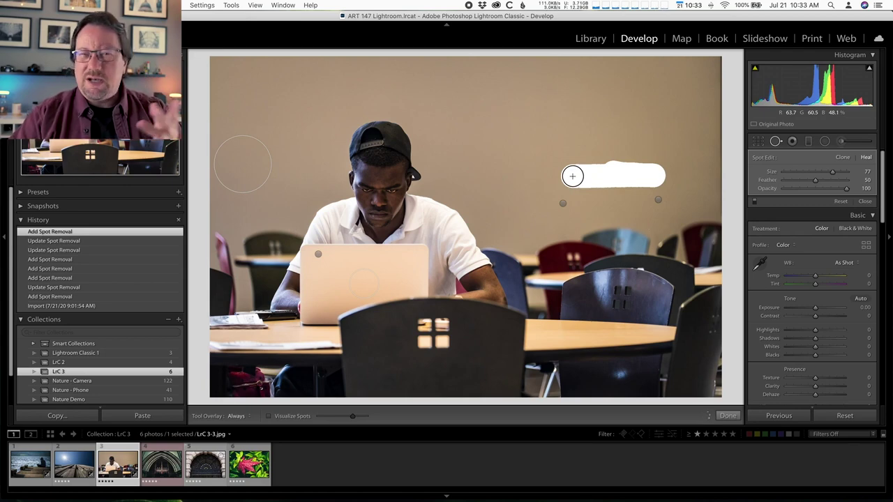
left_click_drag(572, 175, 572, 176)
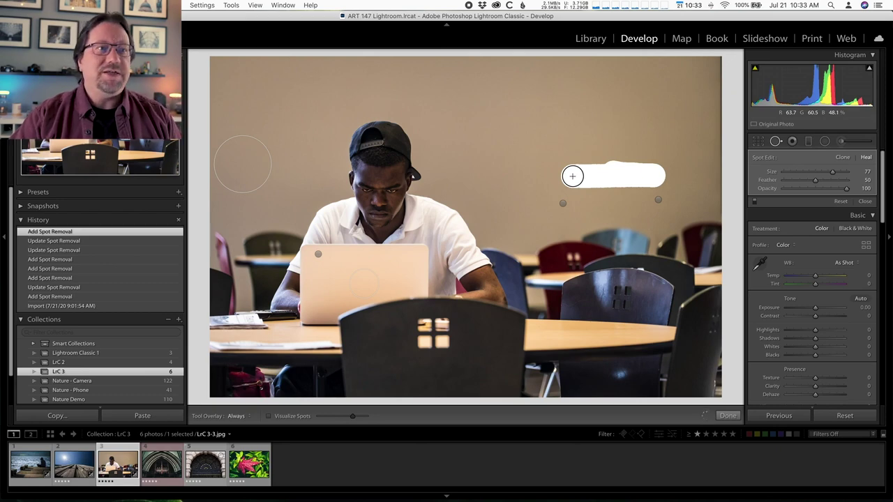
left_click_drag(572, 175, 571, 175)
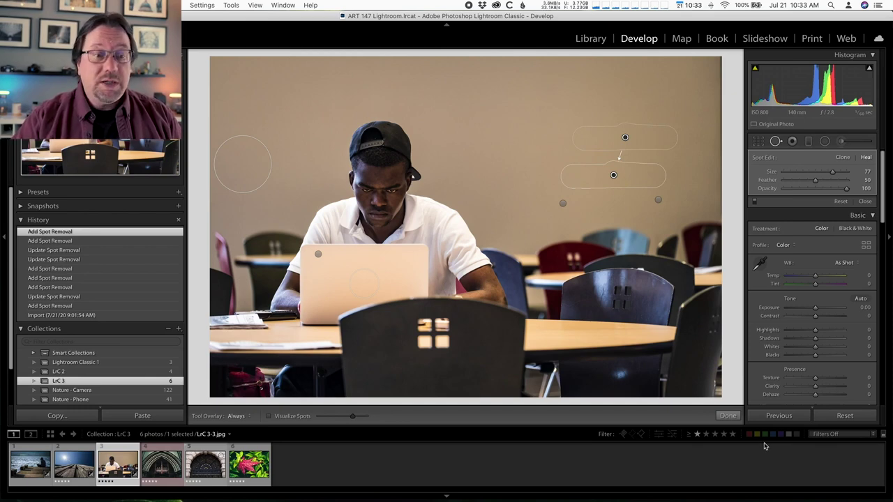
left_click(728, 415)
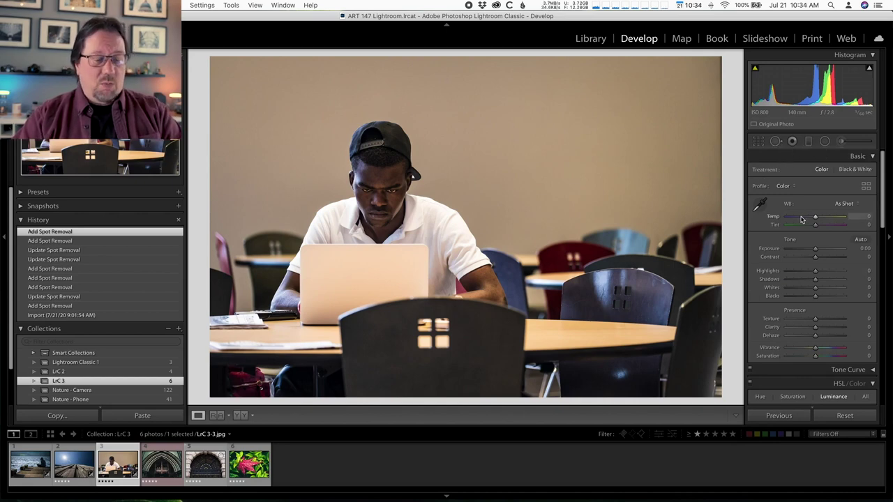
Step: Toggle the Before/After view with backslash to compare the cleaned photo against the original
key("backslash")
key("backslash")
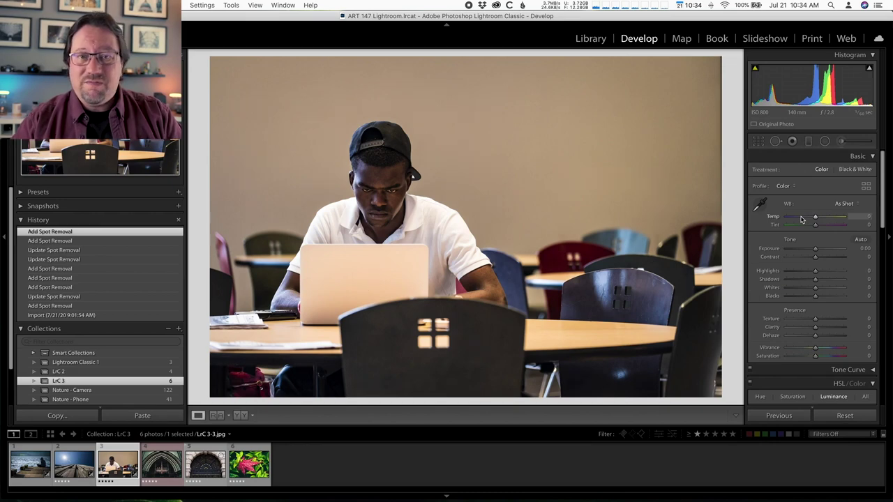
key("backslash")
key("backslash")
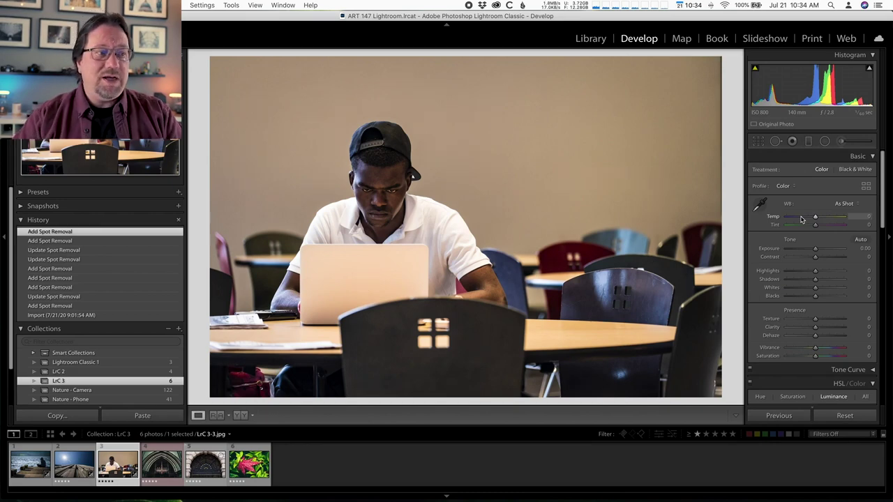
key("backslash")
key("backslash")
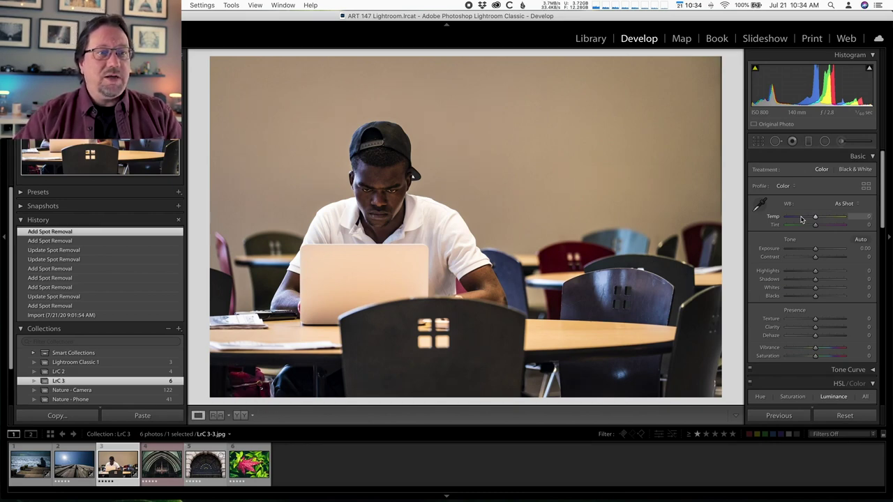